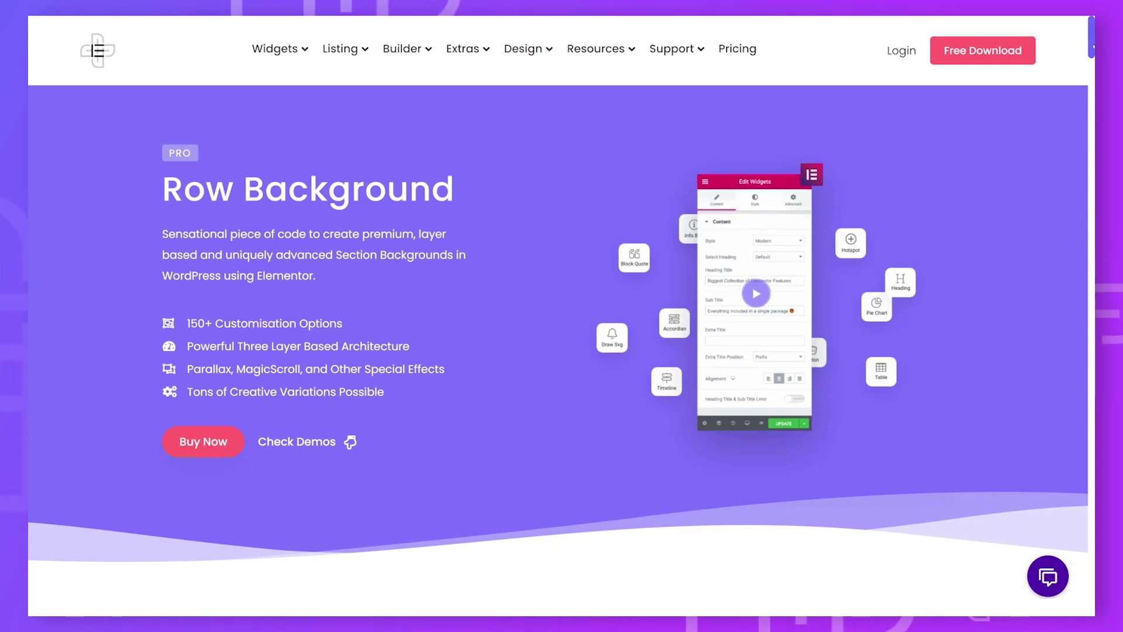
Step: Scroll the Row Background product page down to the demo cards
scroll(558, 316, down, 3)
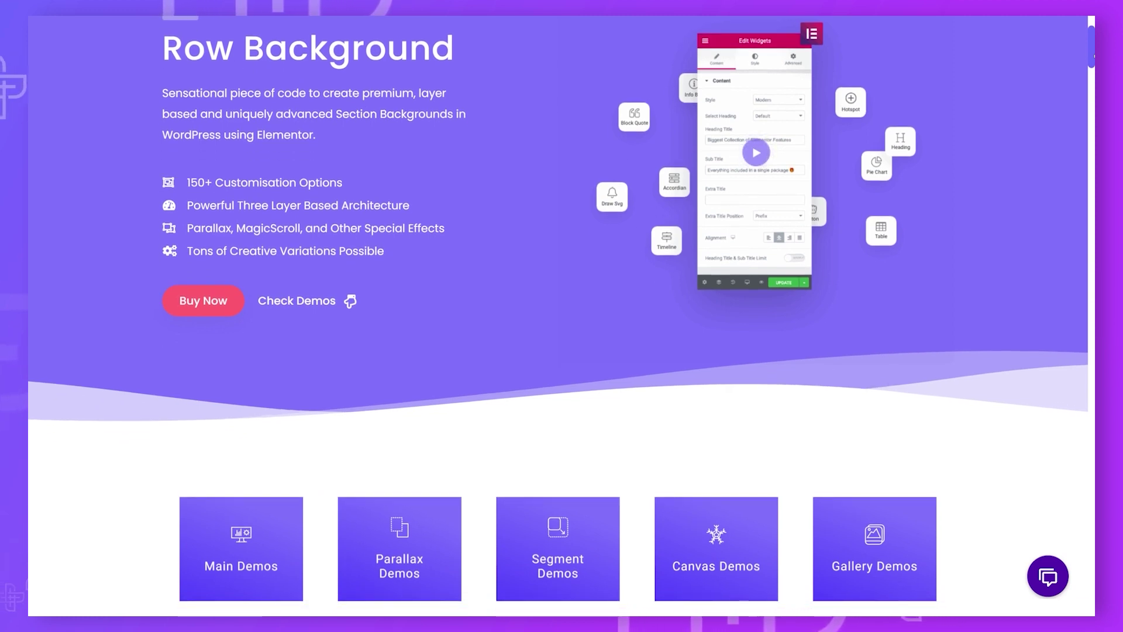
scroll(558, 315, down, 7)
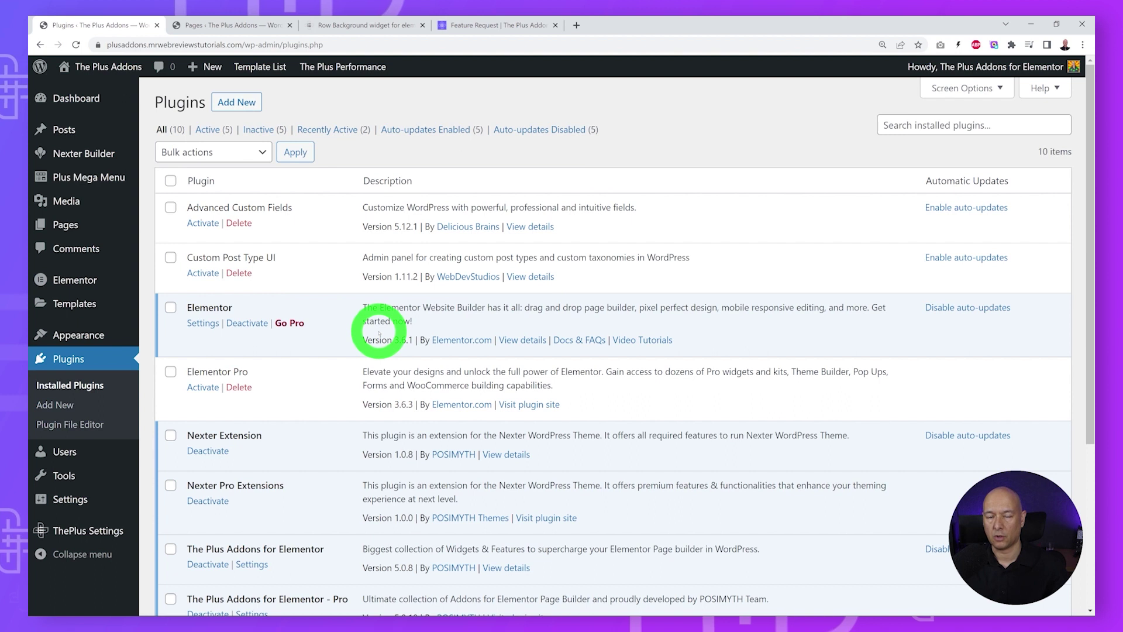
scroll(379, 333, down, 3)
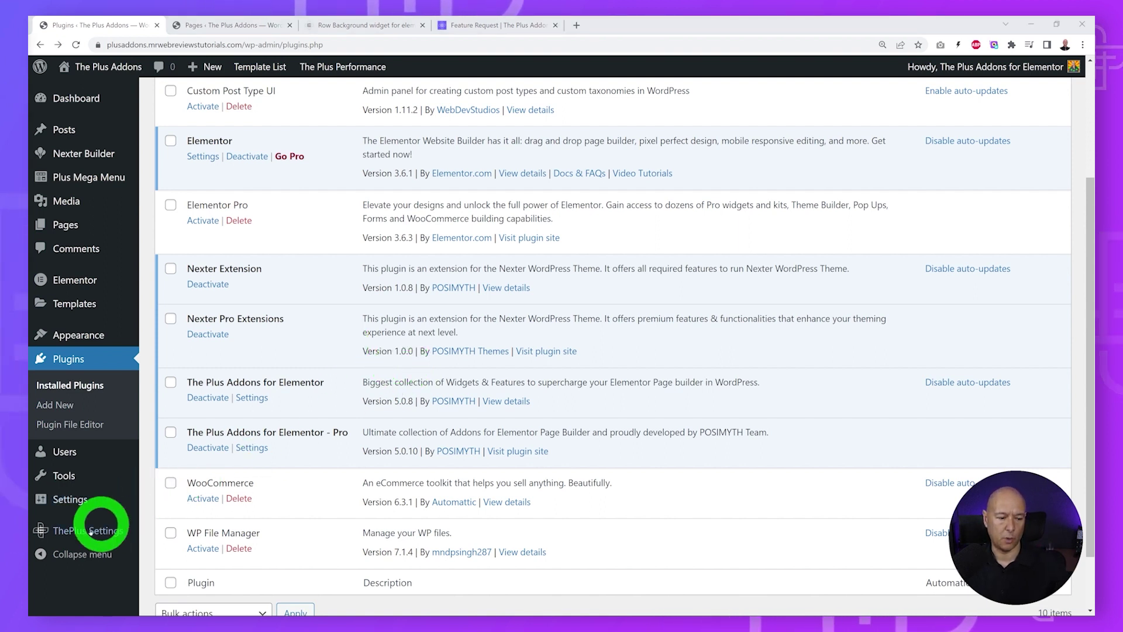
Step: Enable the Row Background widget in ThePlus Plus Widgets list and save
mouse_move(86, 535)
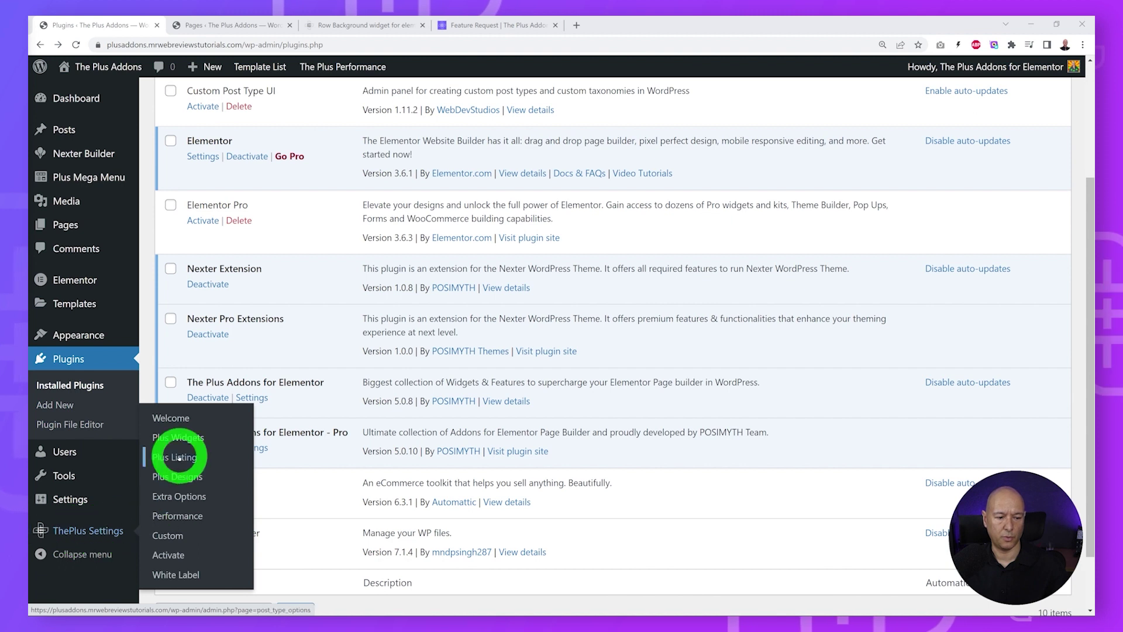
click(184, 437)
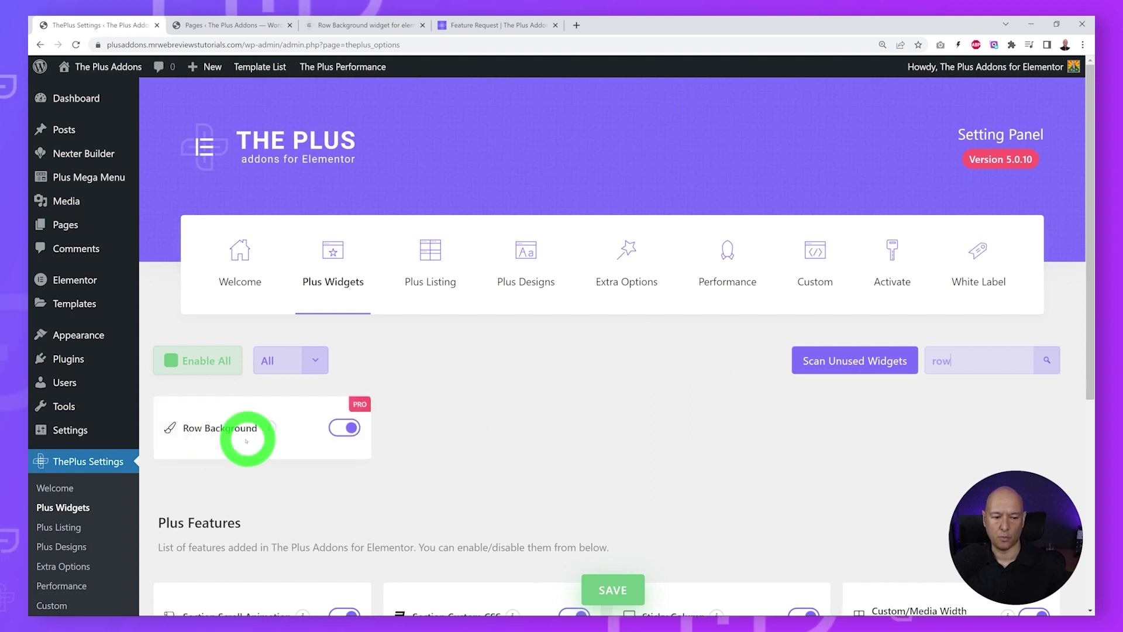
click(346, 428)
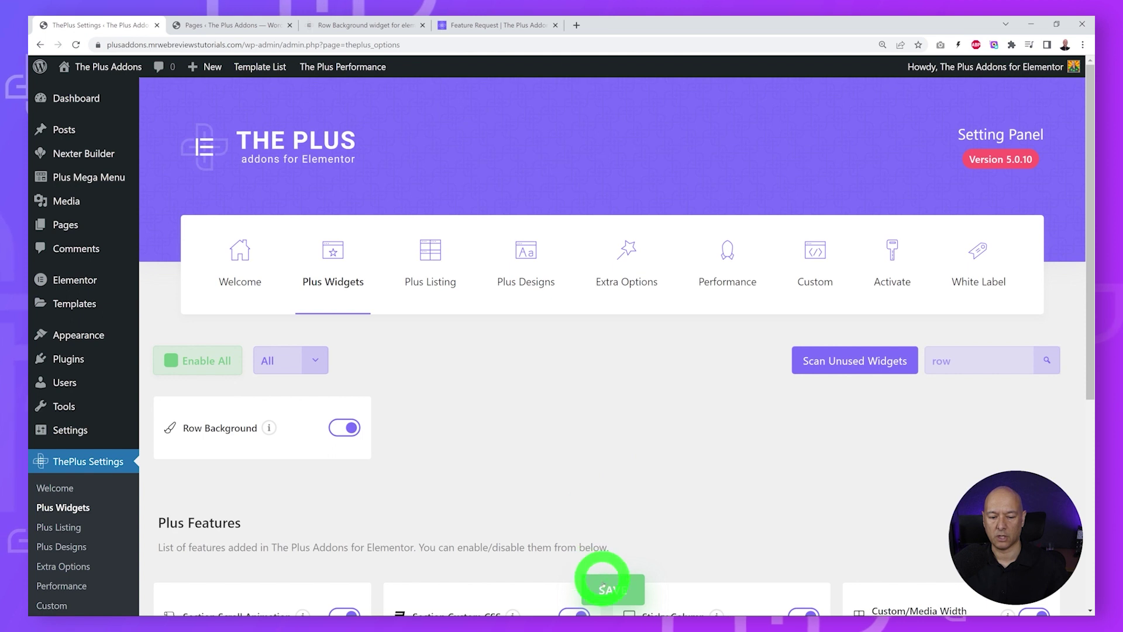
click(608, 588)
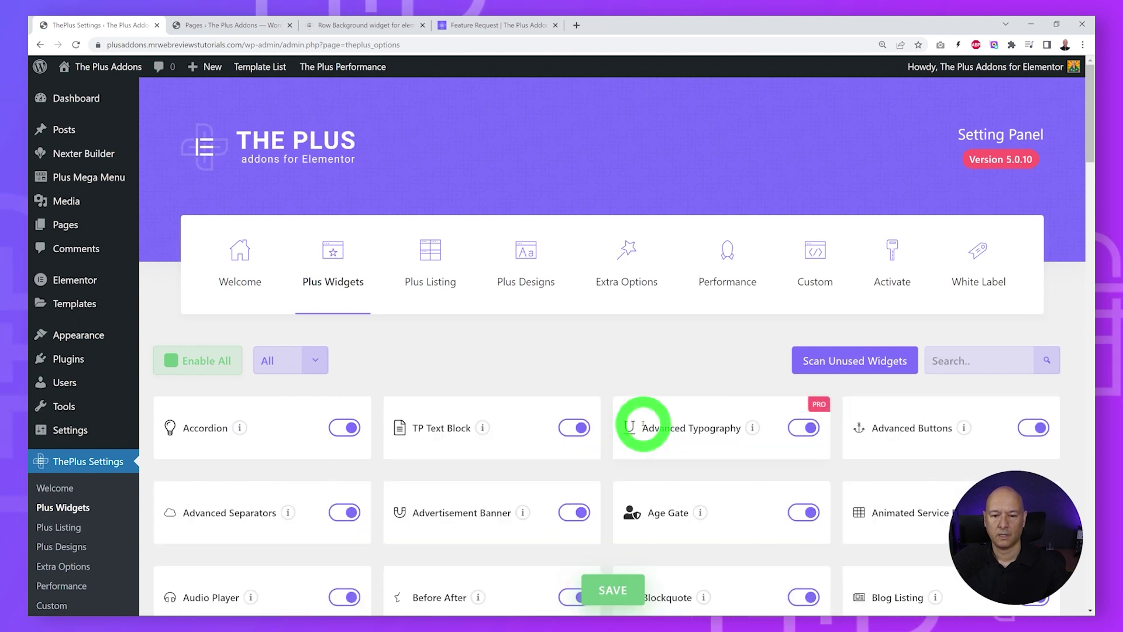
Step: Purge all Plus Addons cache, save the Performance settings, and start a new page
click(725, 284)
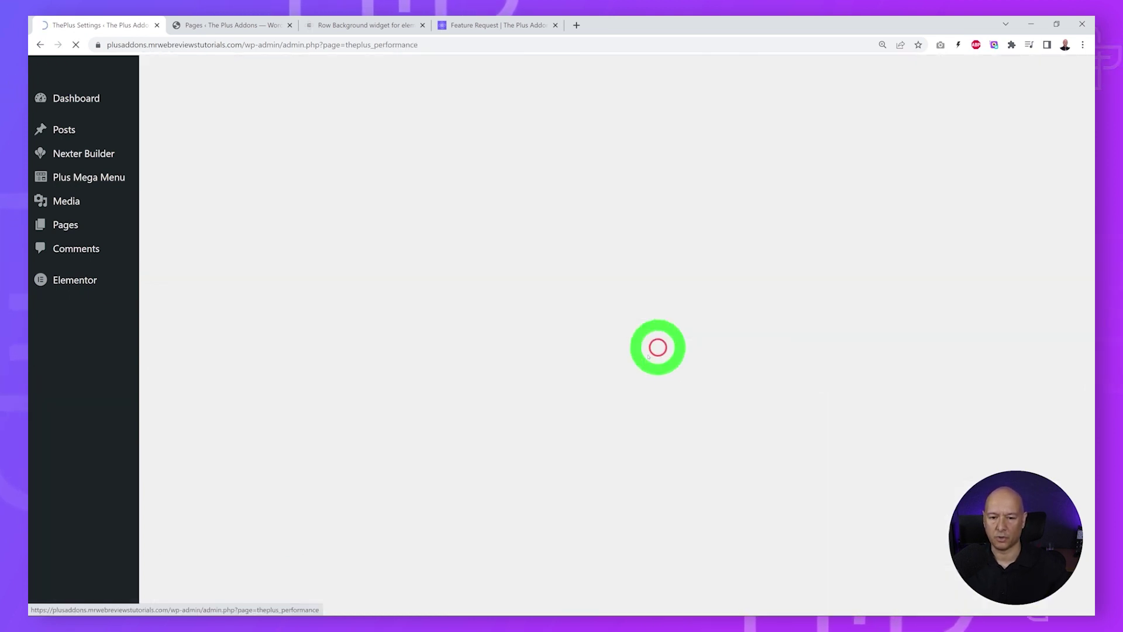
scroll(638, 352, down, 2)
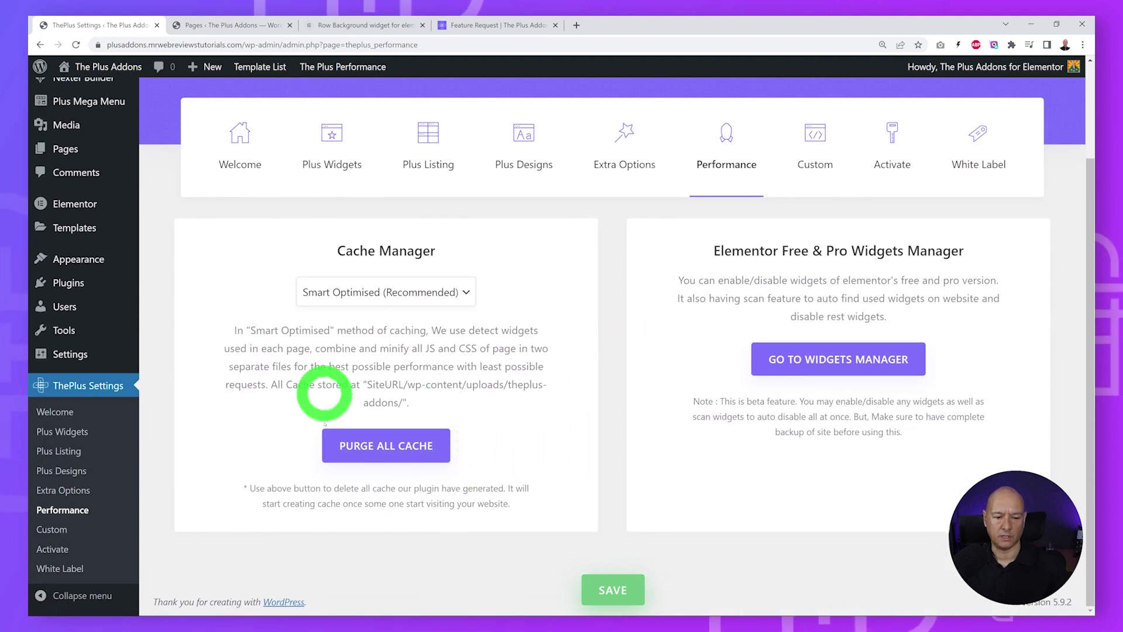
click(380, 446)
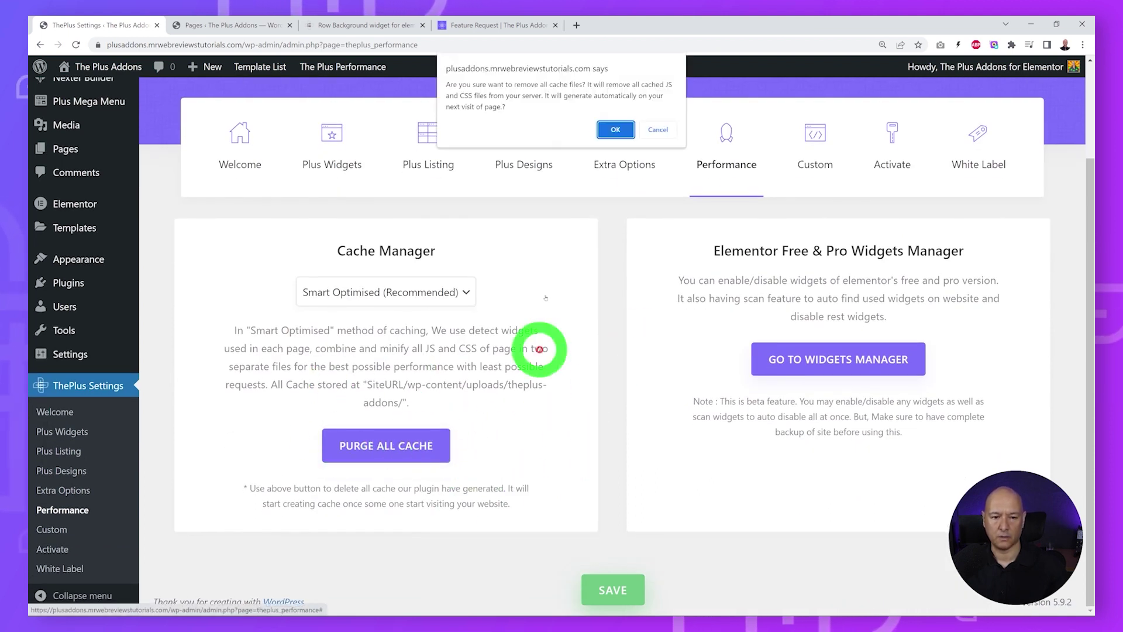
click(617, 121)
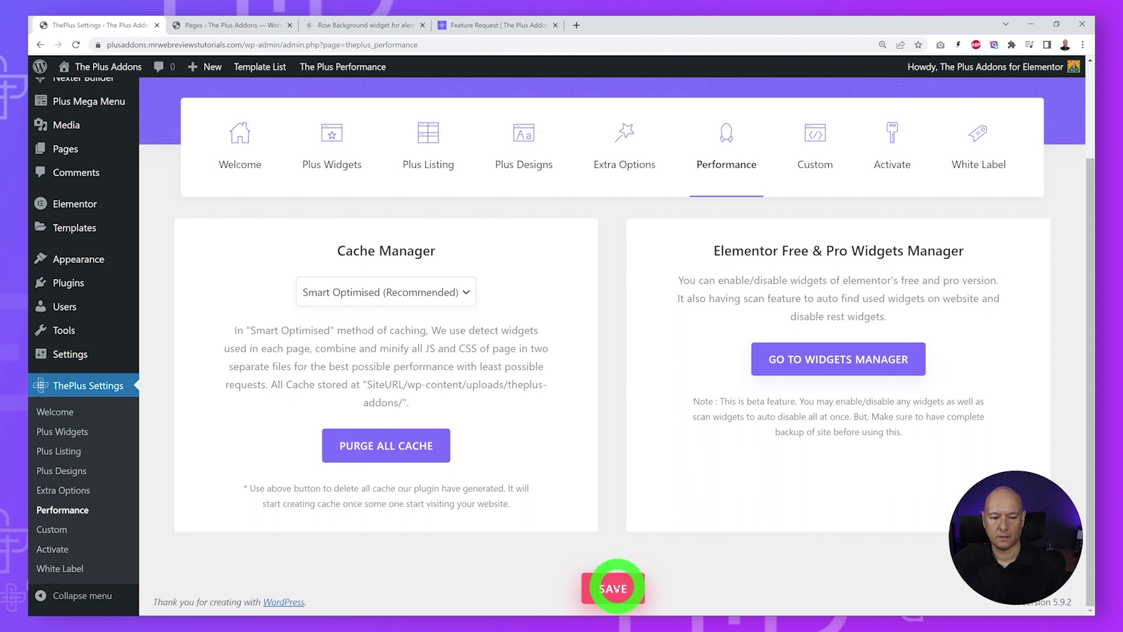
click(614, 589)
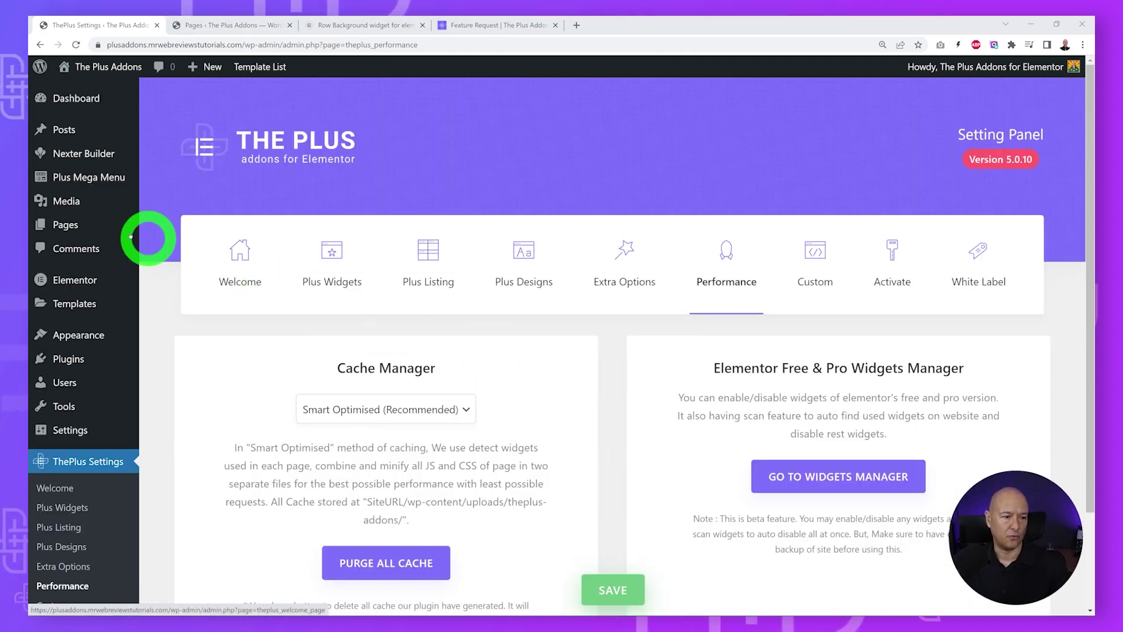
mouse_move(51, 223)
click(158, 244)
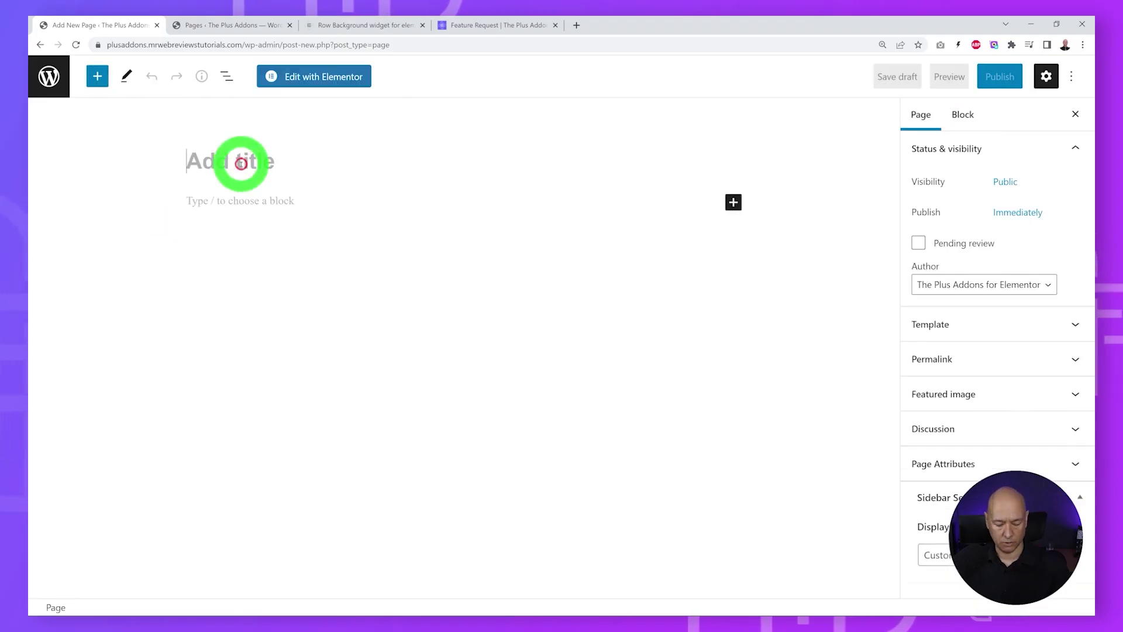
Step: Title the page 'Row Gallery Background', publish it, and open it in Elementor
text(Row Gallery Background)
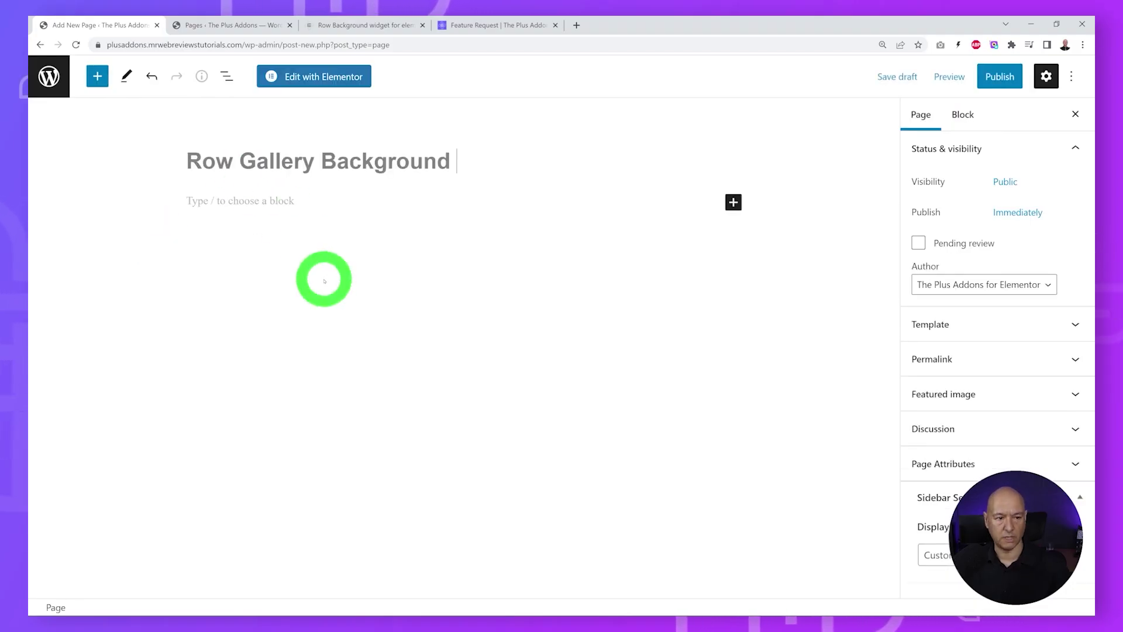
click(1005, 87)
click(972, 78)
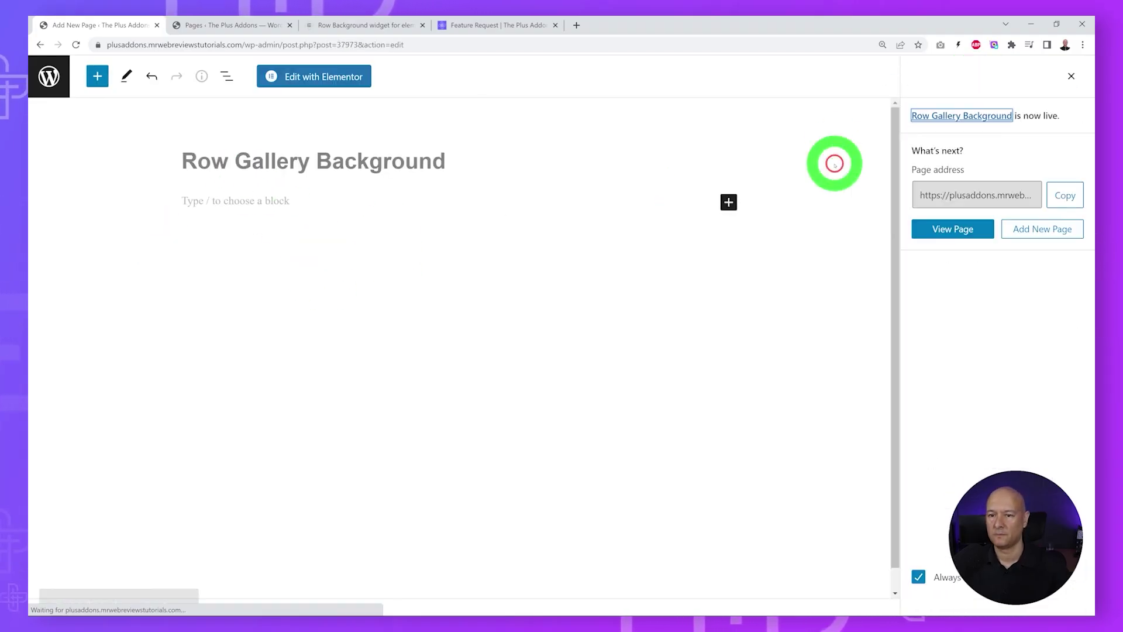
click(342, 78)
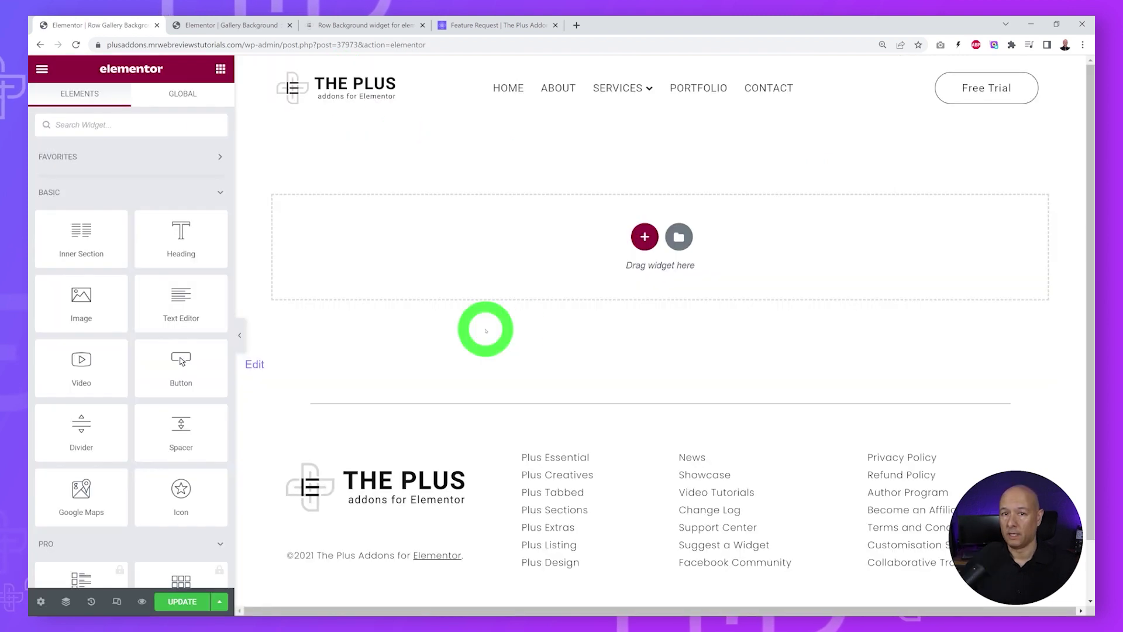
Step: Add a one-column section with a 550 px minimum height
click(644, 236)
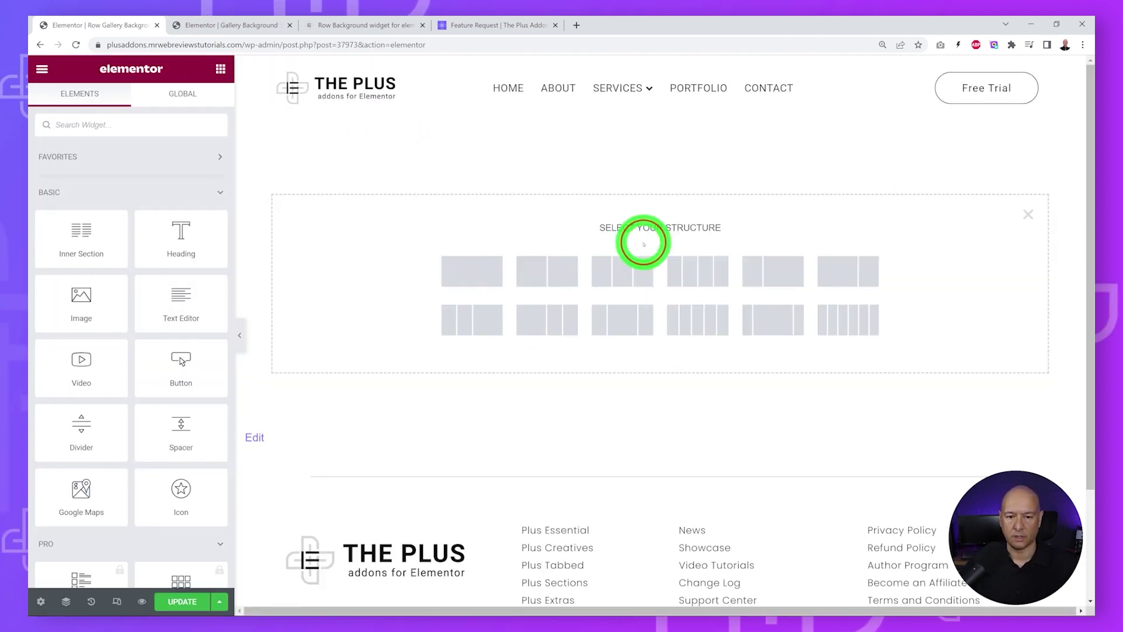
click(482, 273)
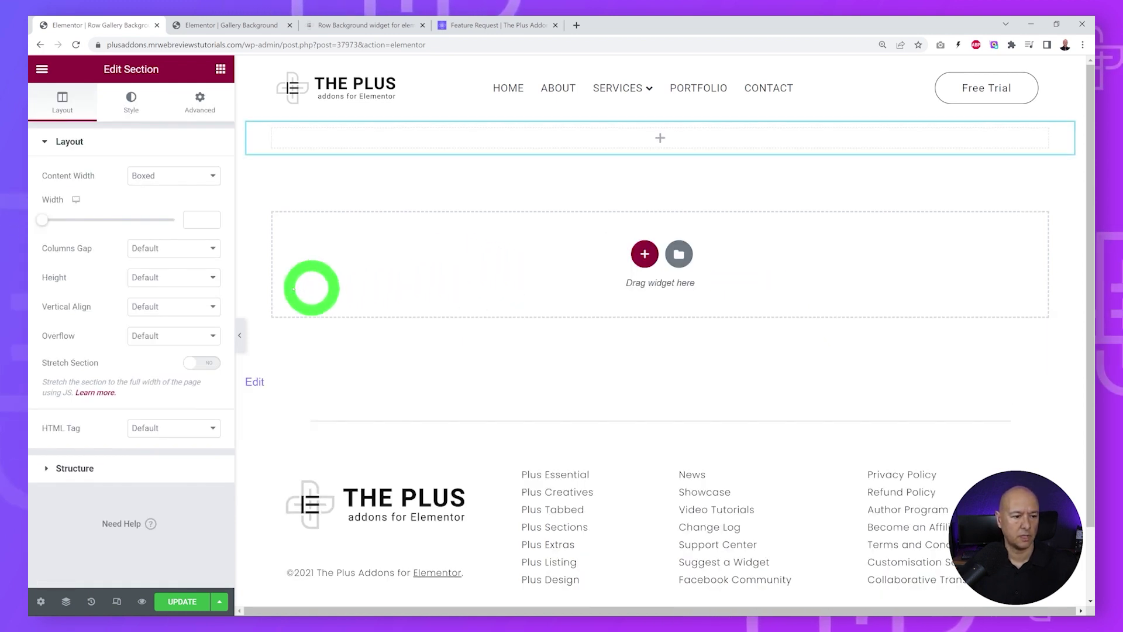
click(211, 277)
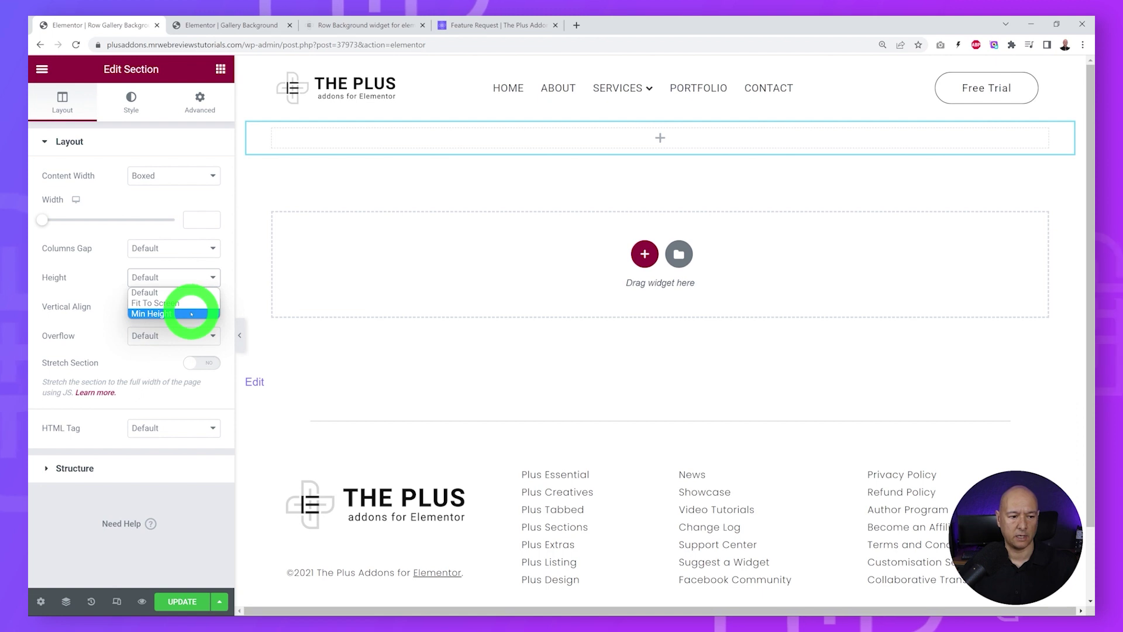
click(191, 314)
drag(197, 319, 167, 318)
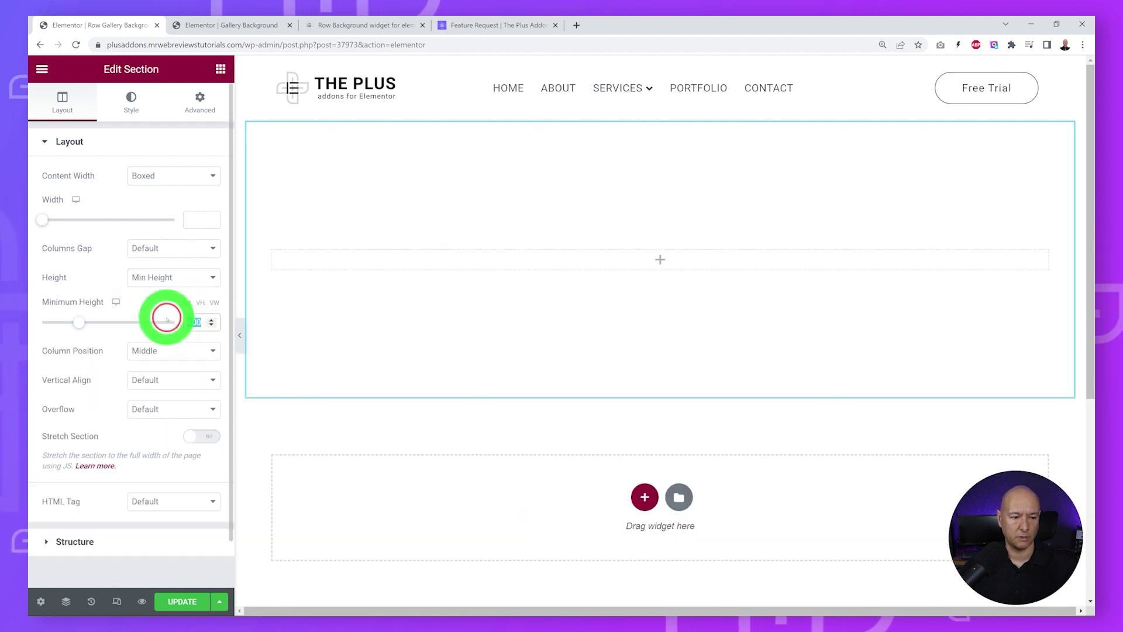
text(550)
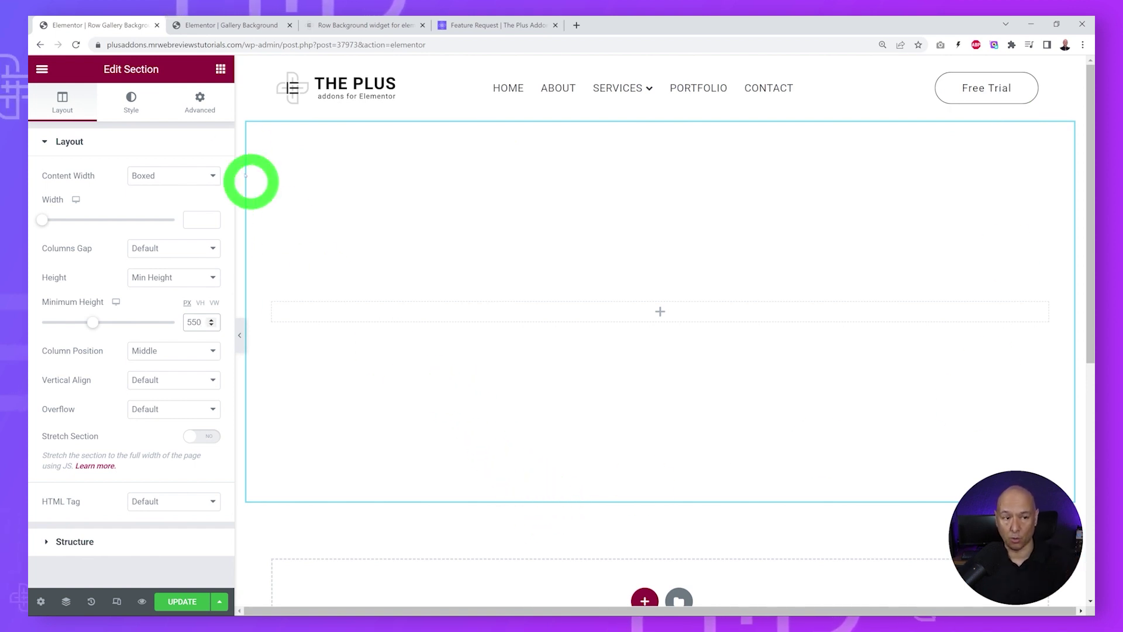
Step: Search widgets for 'row' and place Row Background into the section
click(221, 70)
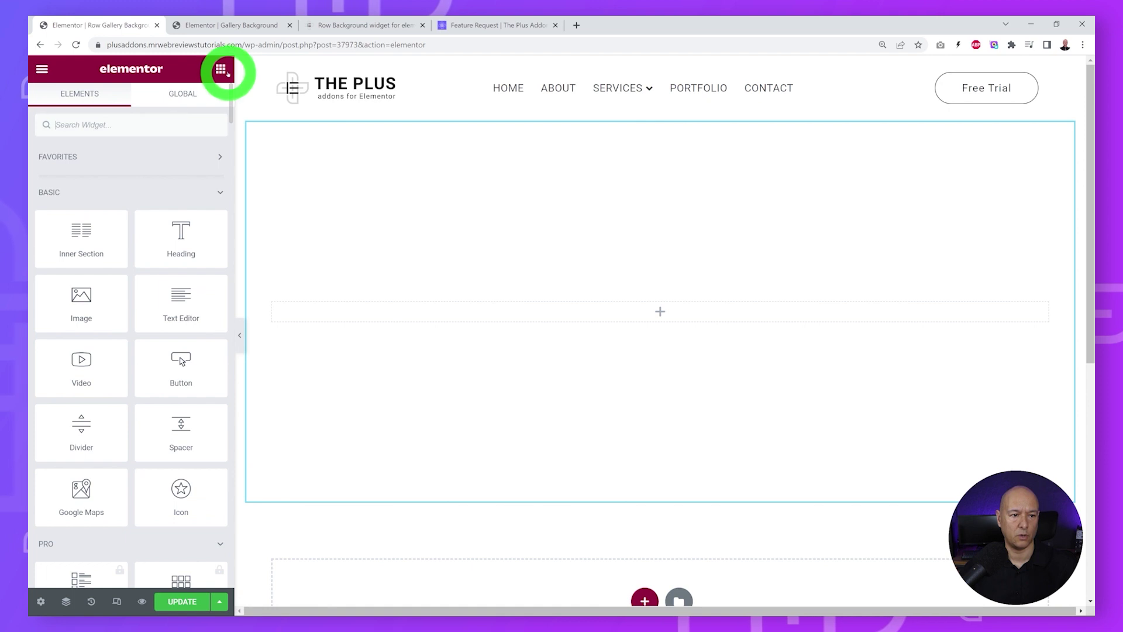
text(row)
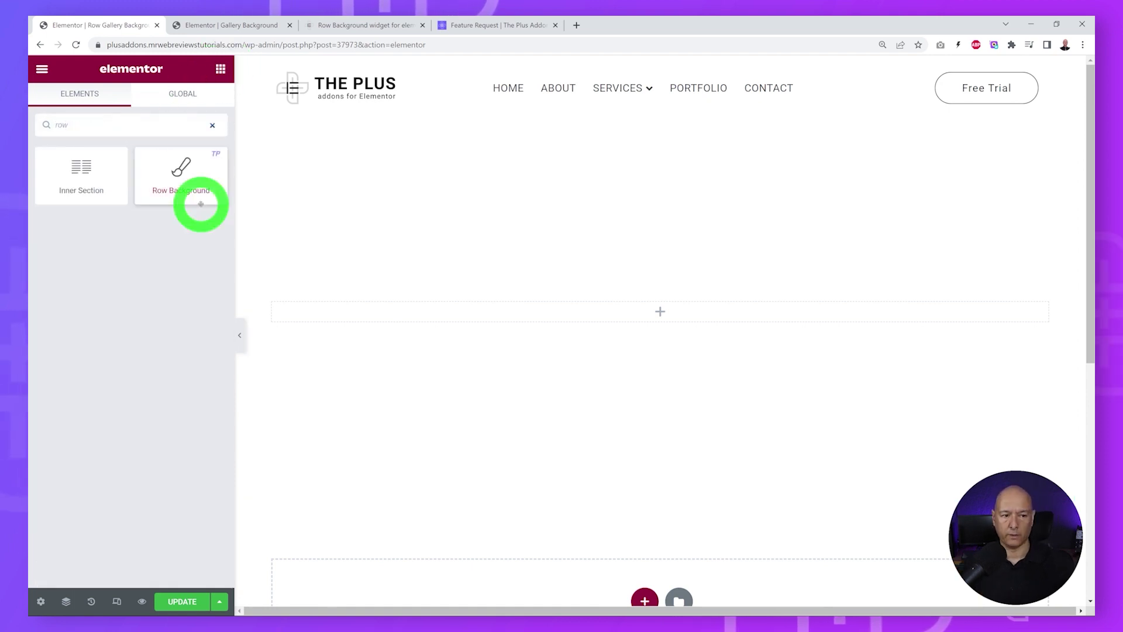
drag(204, 188, 603, 297)
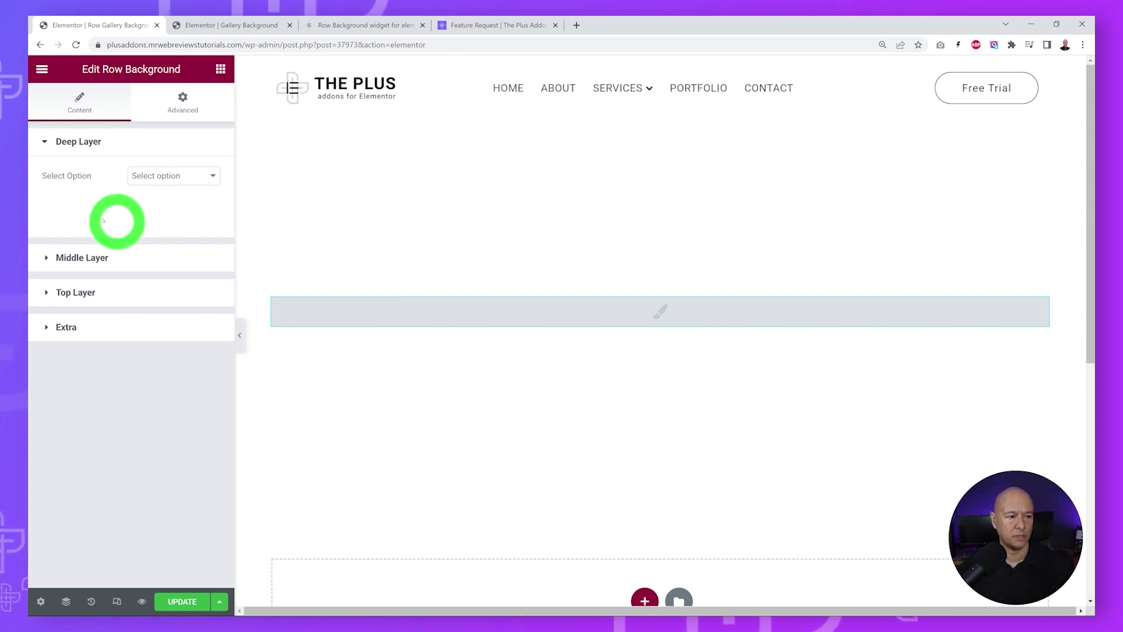
Step: Set the deep layer to a solid #FC7575 background colour
click(205, 179)
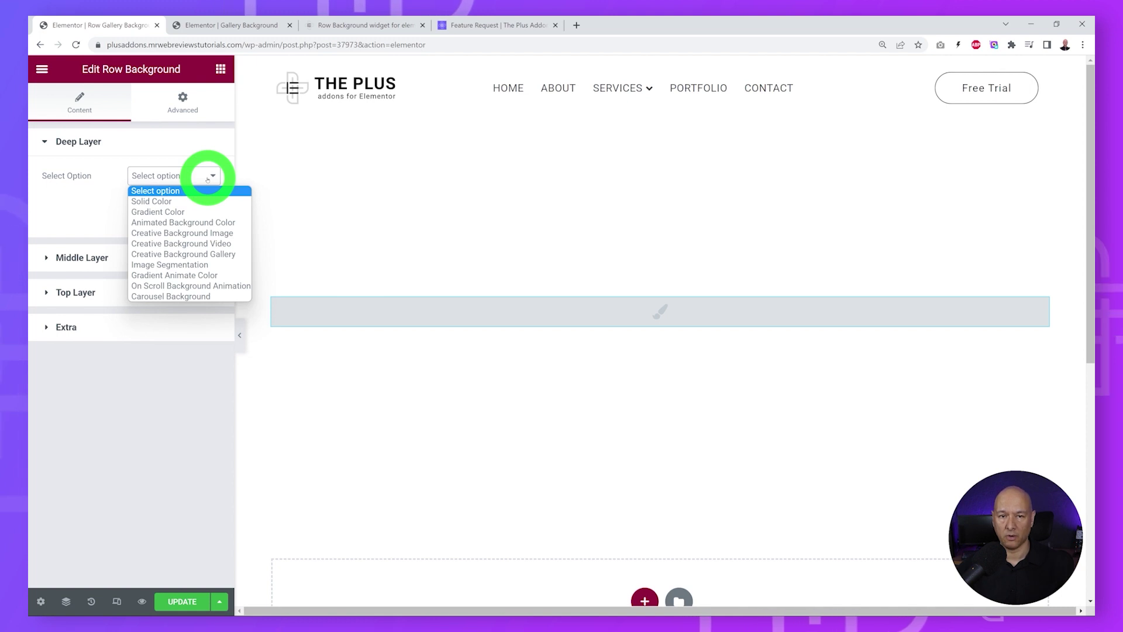
click(186, 201)
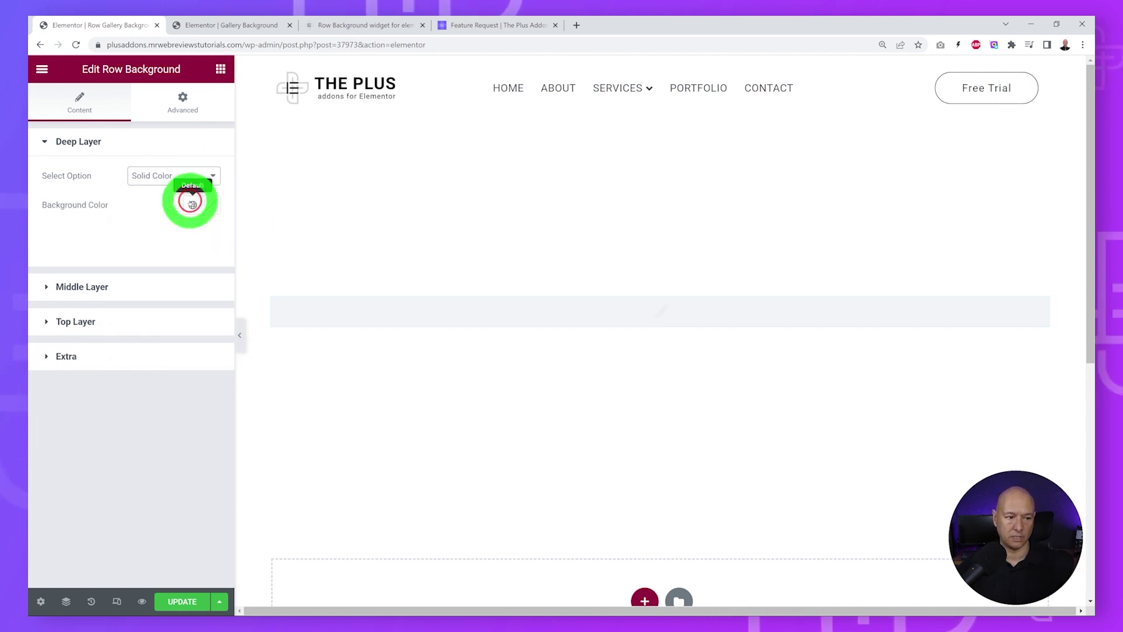
click(211, 205)
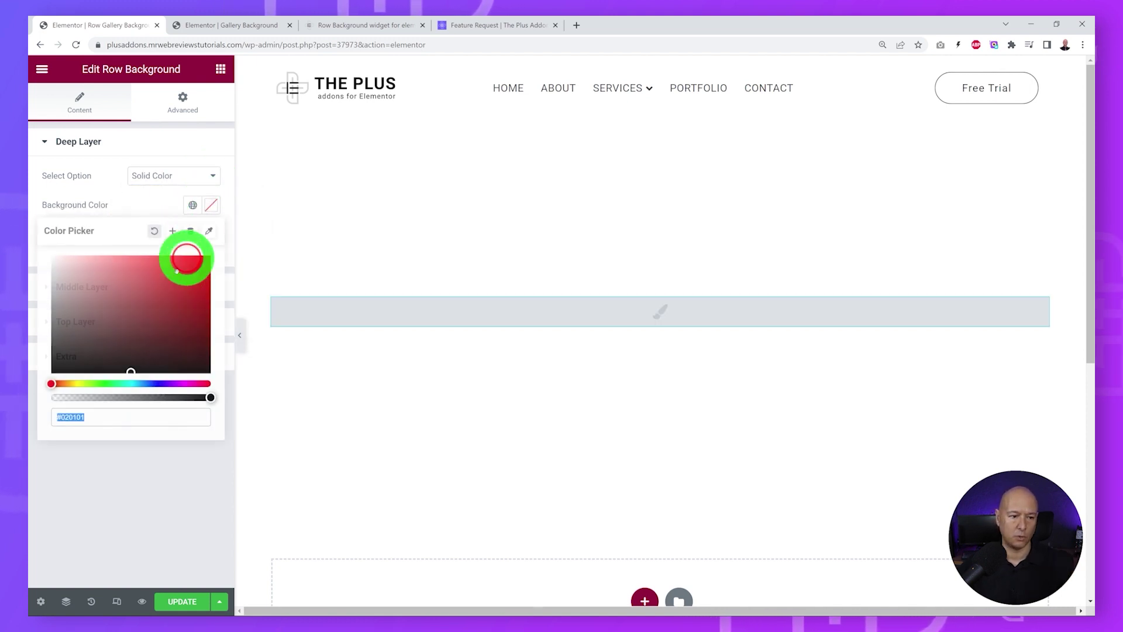
drag(134, 264, 137, 257)
click(125, 201)
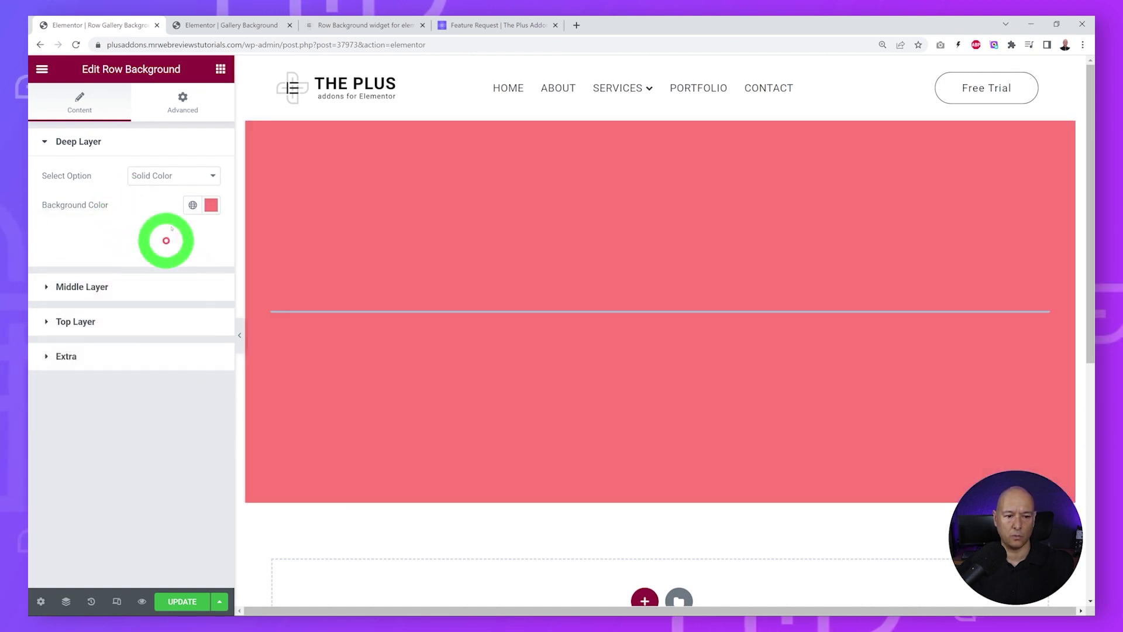
Step: Try the deep layer as Gradient Color, then as Animated Background Color
click(212, 177)
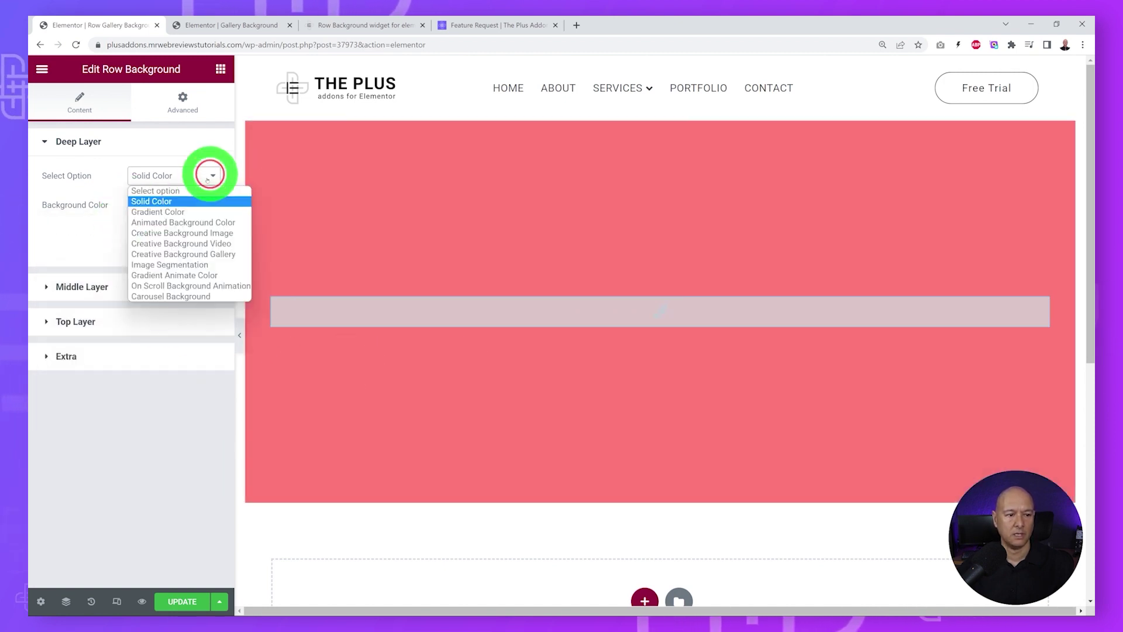
click(195, 209)
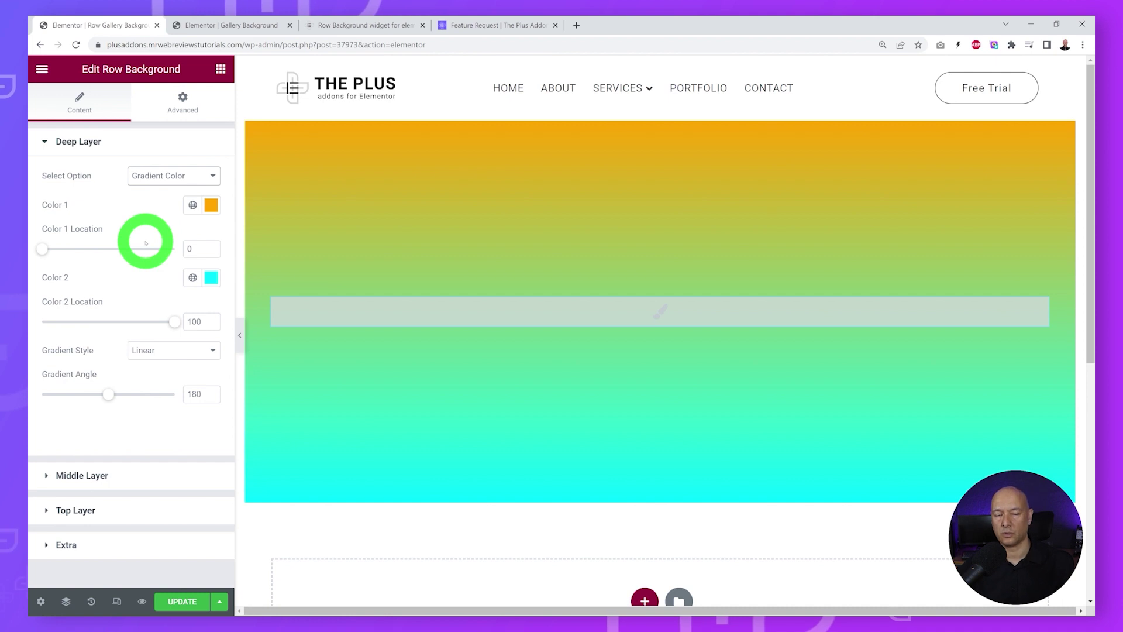
click(198, 176)
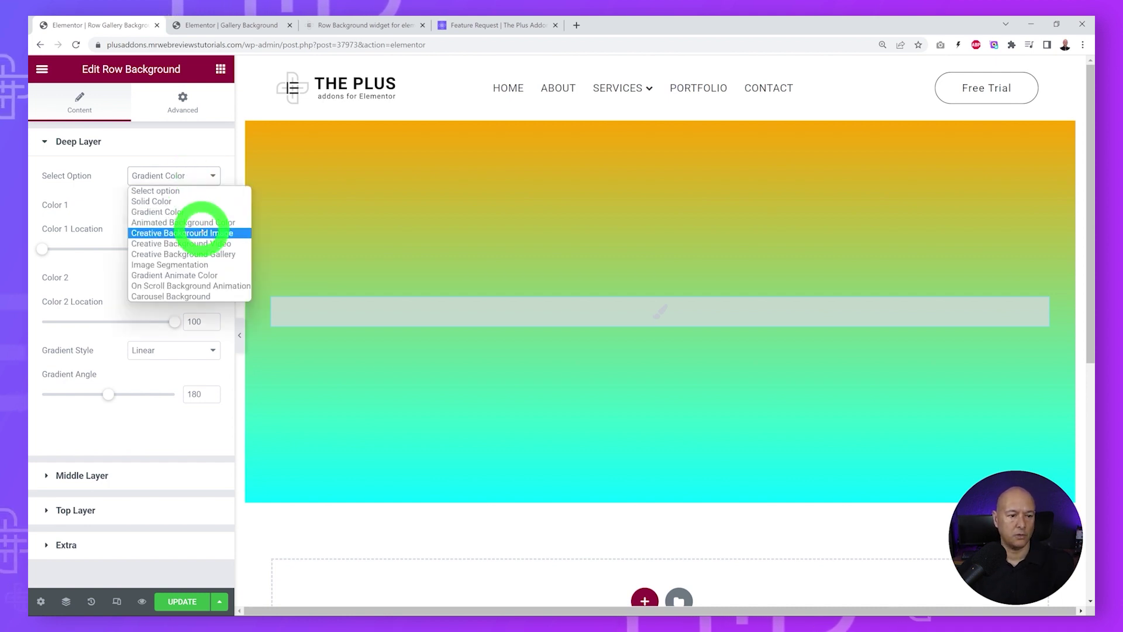
click(201, 222)
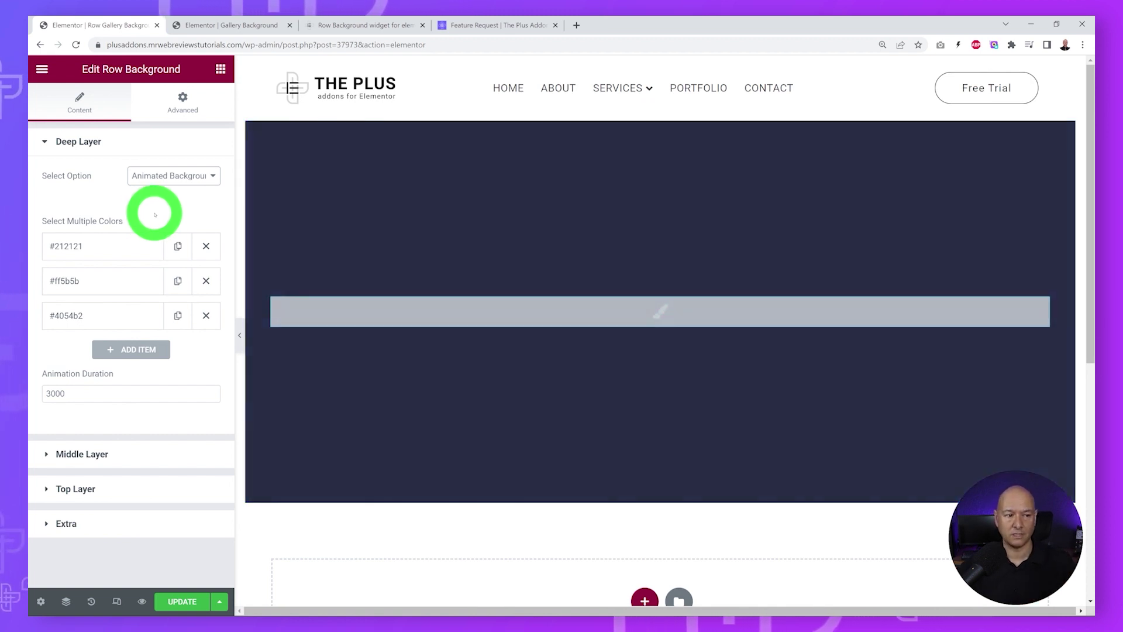
click(210, 176)
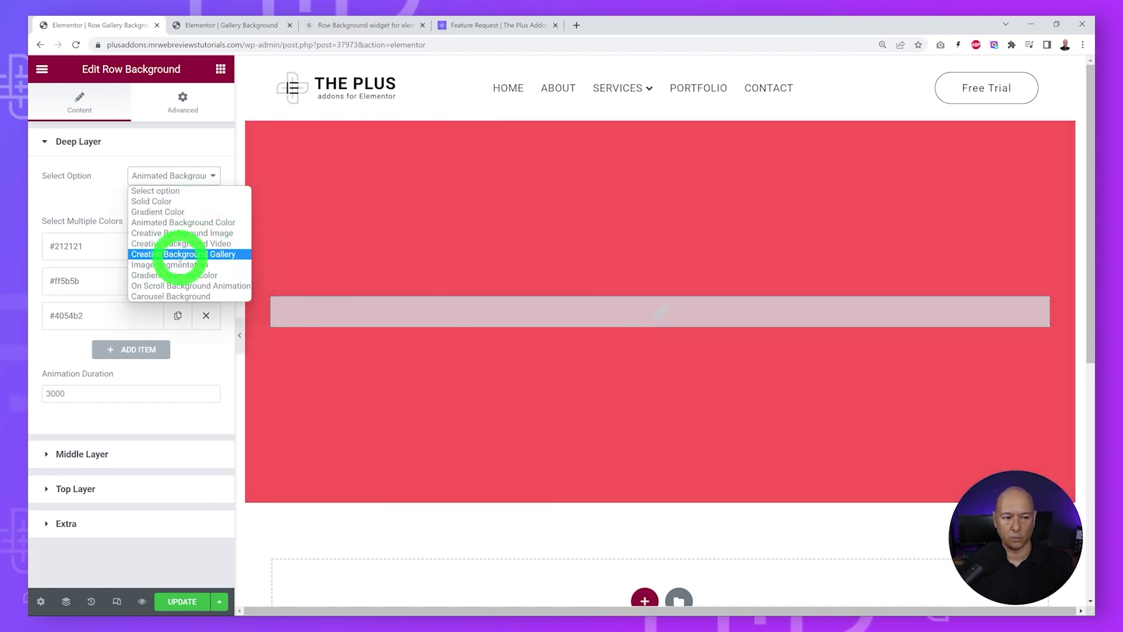
Step: Make the deep layer a Creative Background Gallery of seven photos: forest, street, star trails, horizon, skyline, palms, flower
click(184, 254)
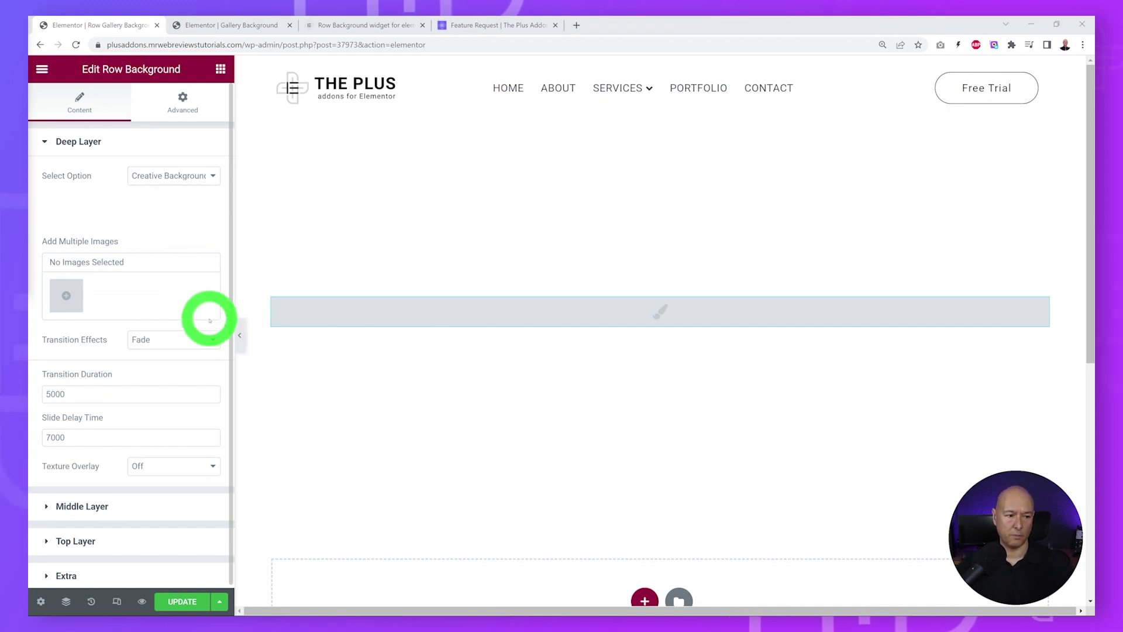
click(66, 296)
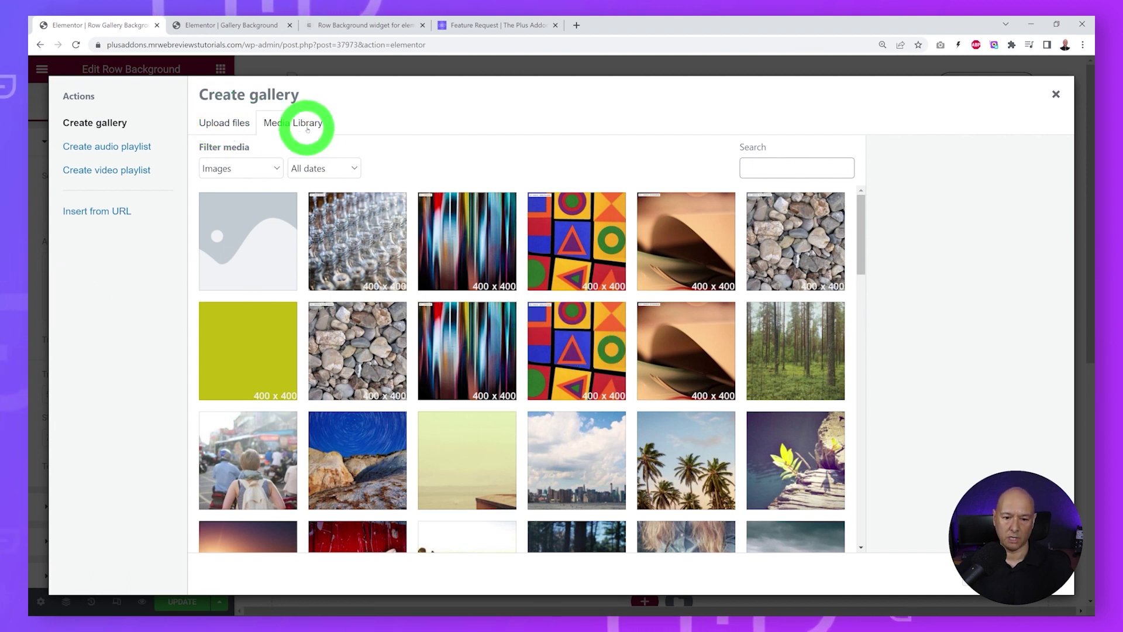
scroll(466, 266, down, 1)
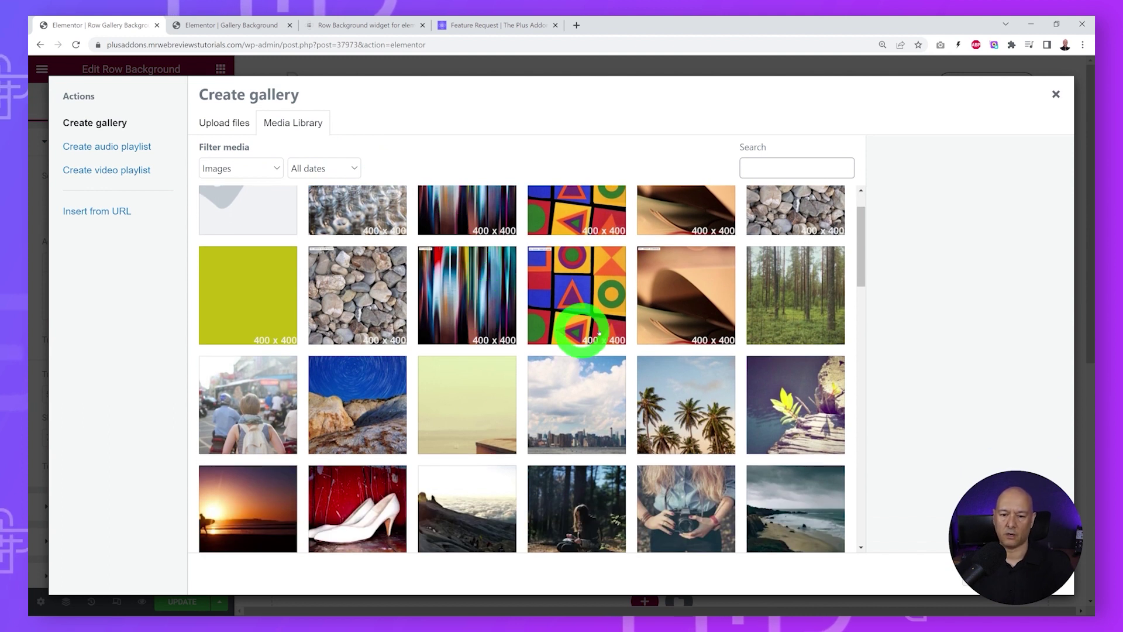
click(773, 299)
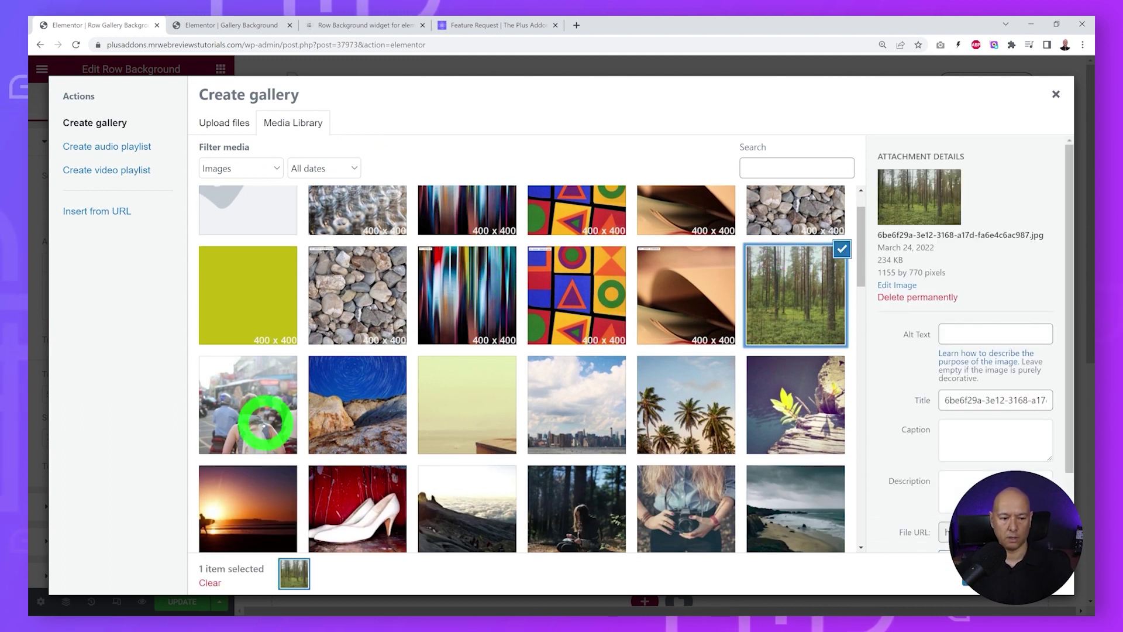
click(263, 413)
click(367, 414)
click(464, 406)
click(564, 414)
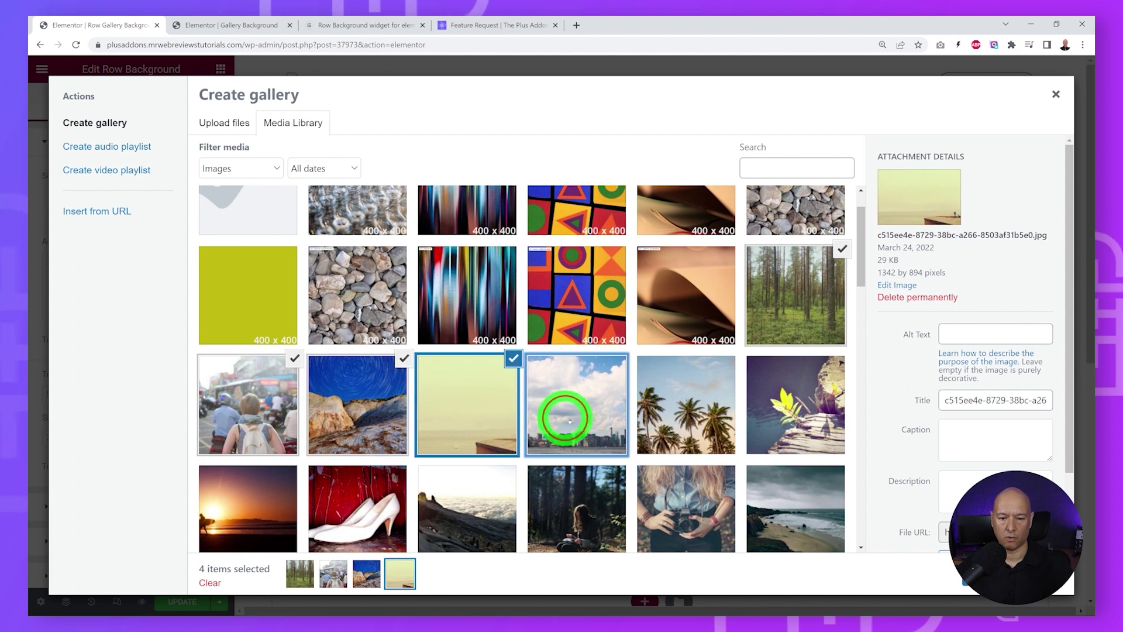
click(657, 412)
click(788, 413)
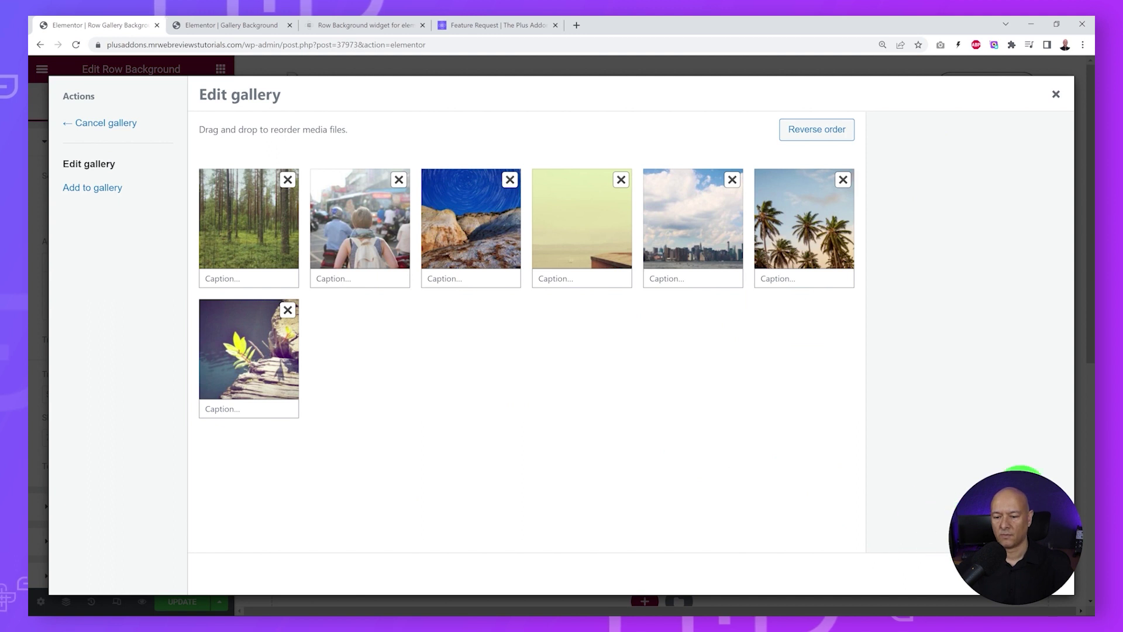
click(1029, 573)
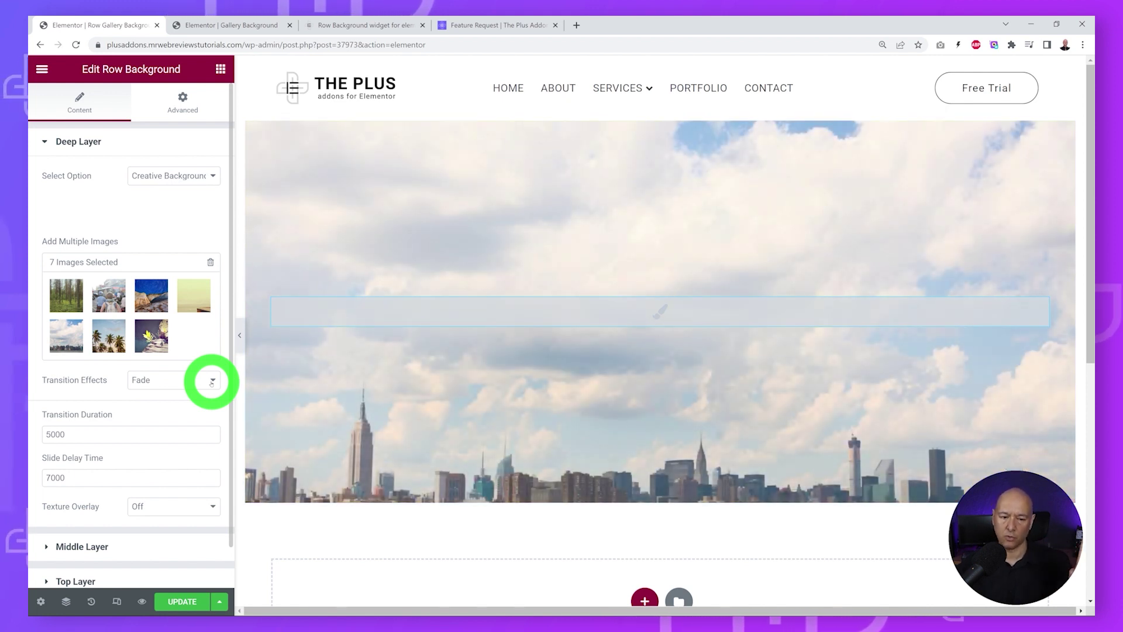
Step: Set the gallery transition effect to Blur, briefly trying Burn before returning to Blur
click(211, 382)
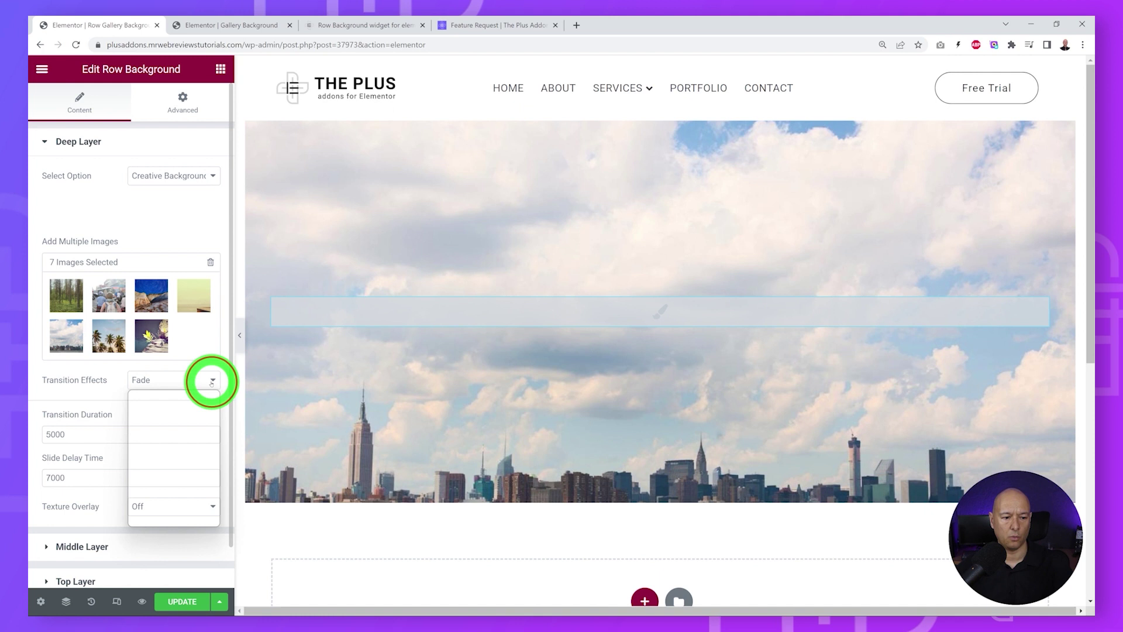
click(201, 405)
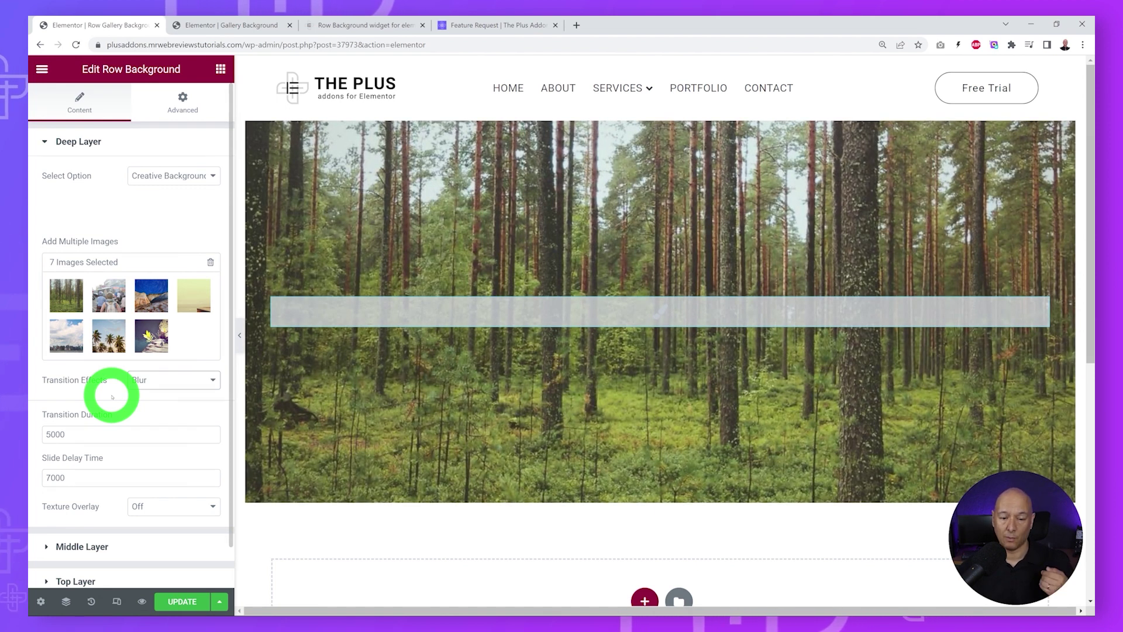
click(206, 382)
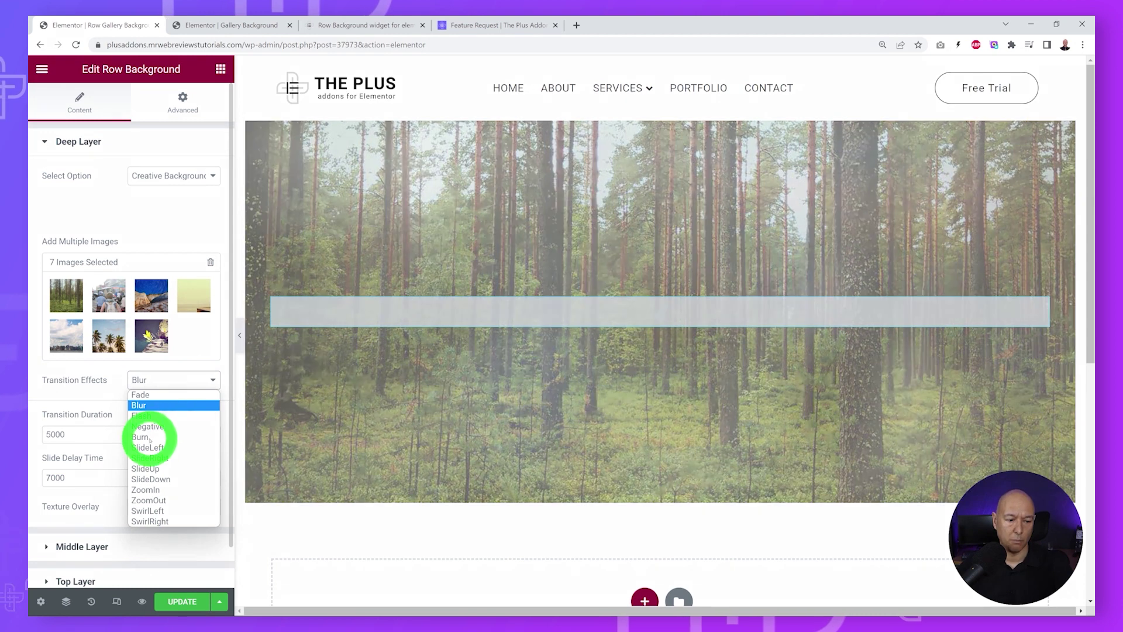
click(149, 437)
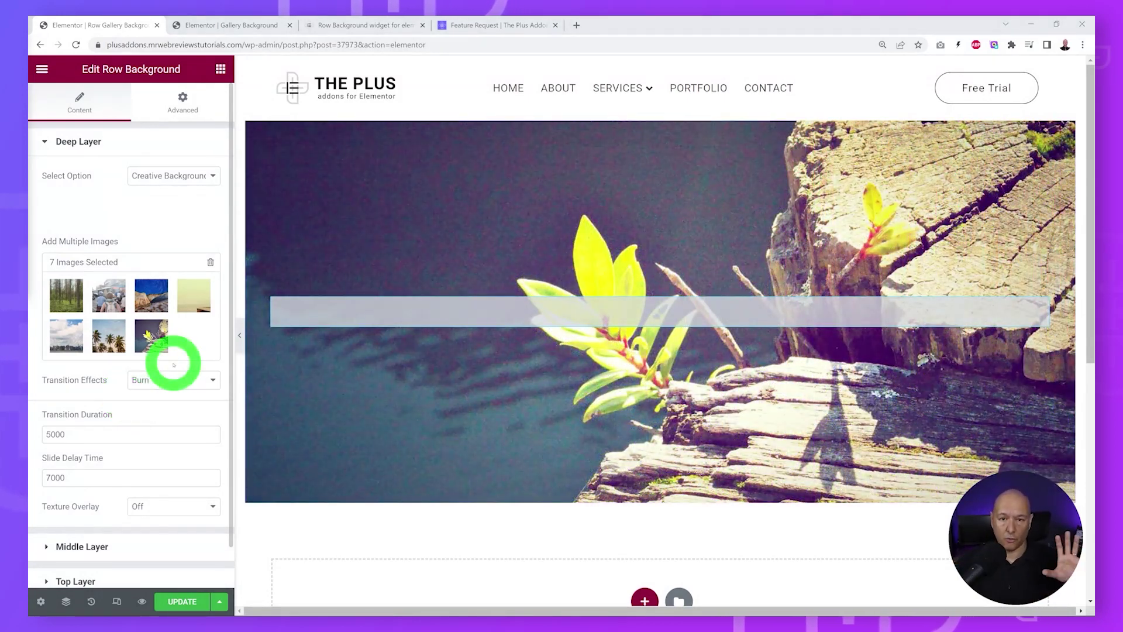
click(204, 379)
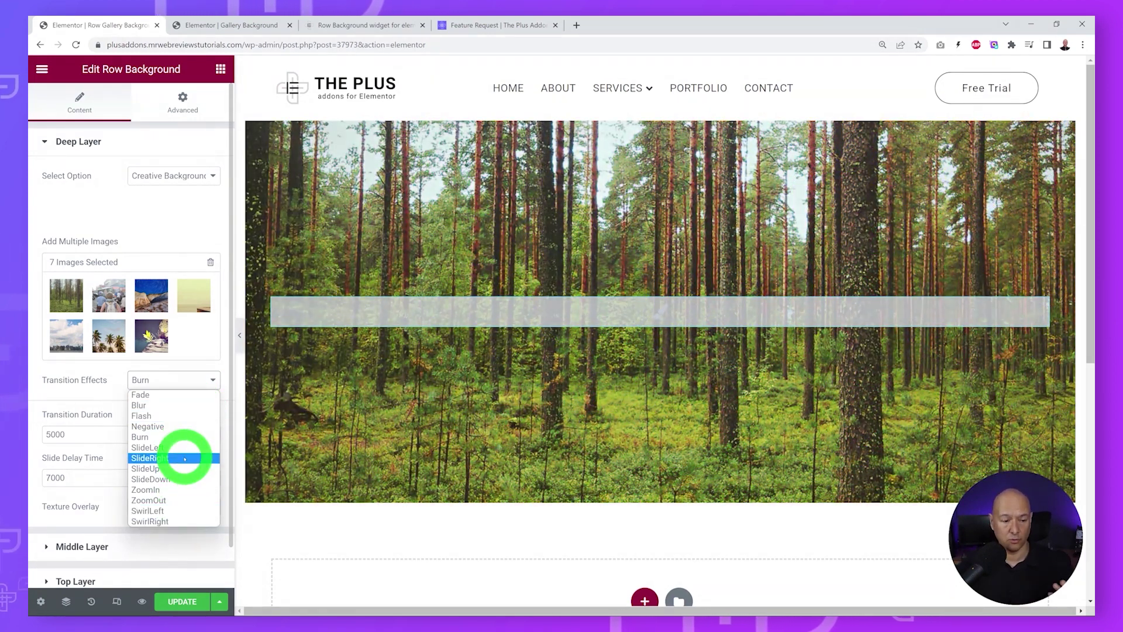
click(146, 407)
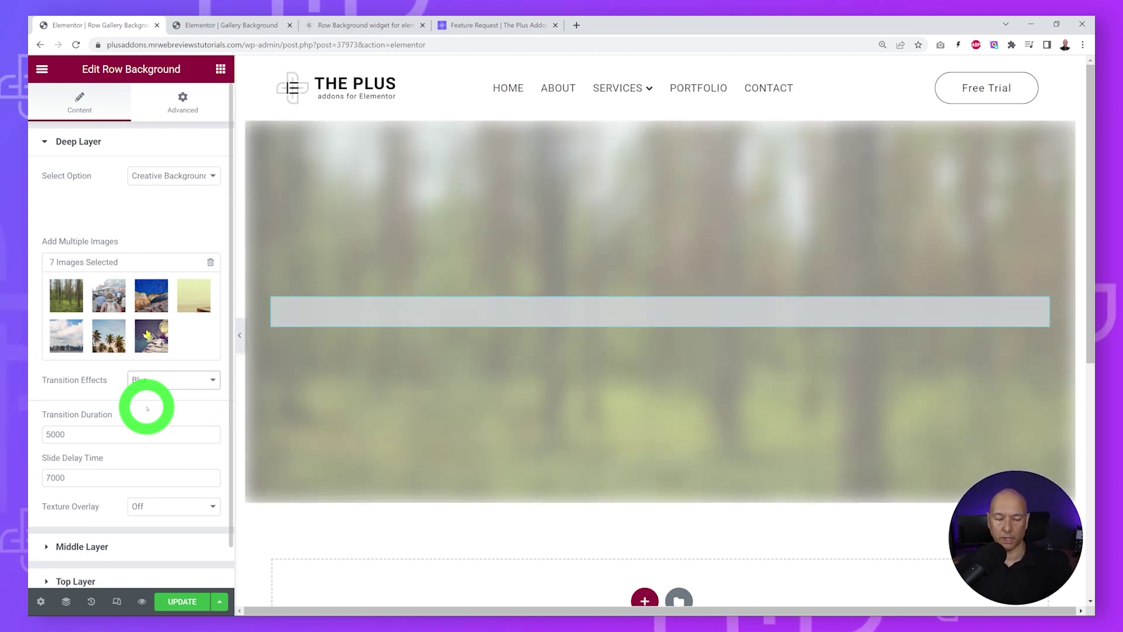
scroll(170, 416, down, 1)
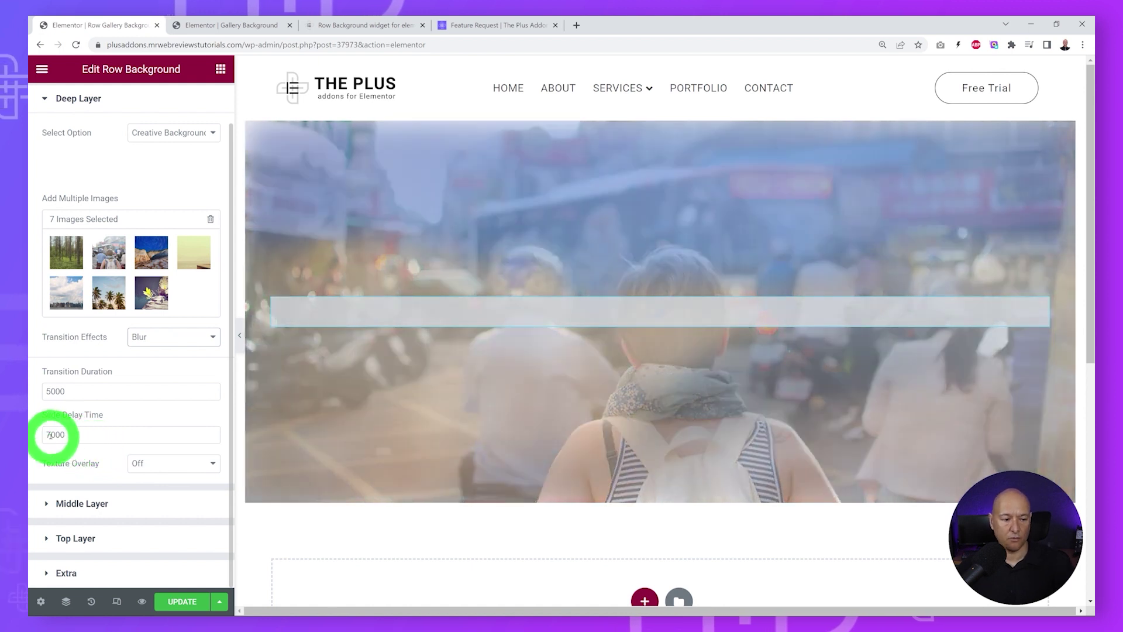
Step: Change the slide delay time to 5000 and the transition duration to 1000
drag(53, 435, 46, 434)
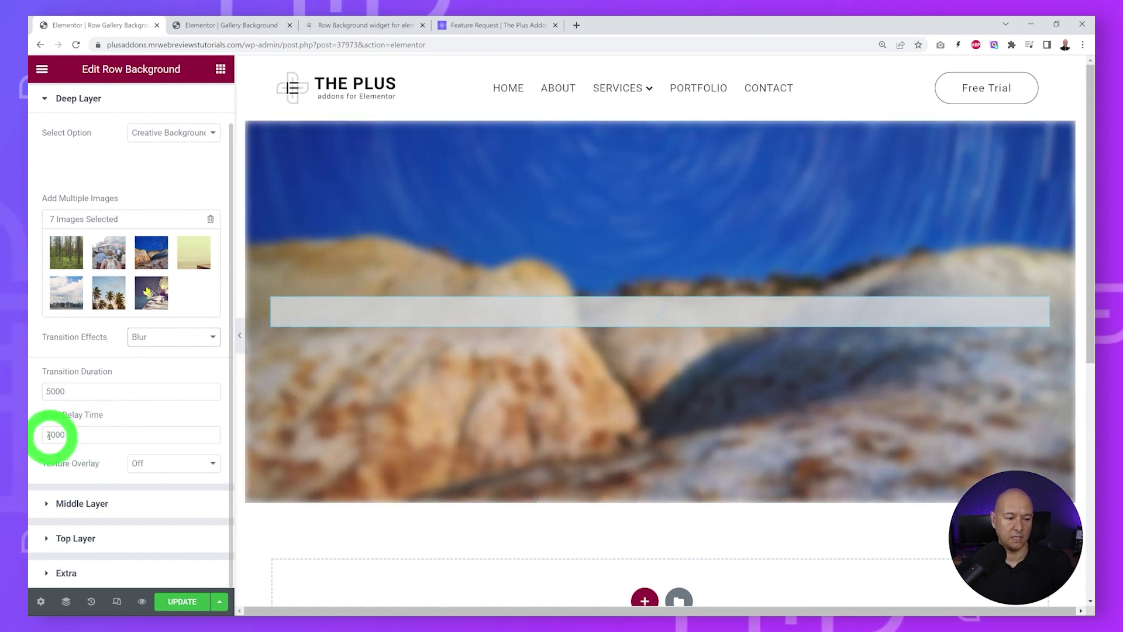
text(3)
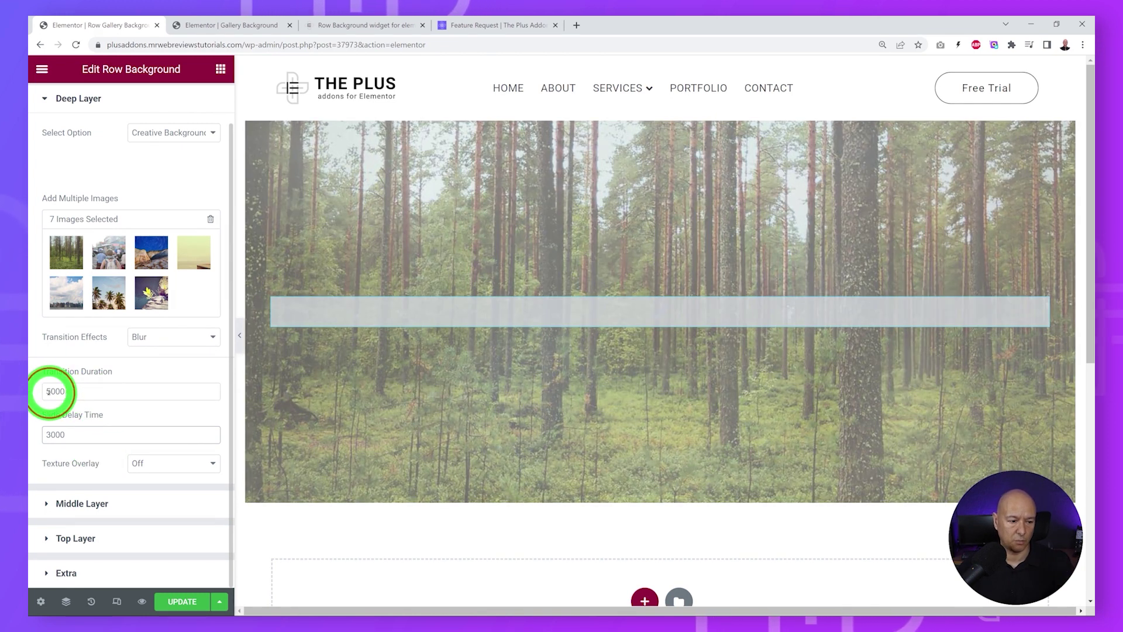
drag(53, 392, 47, 391)
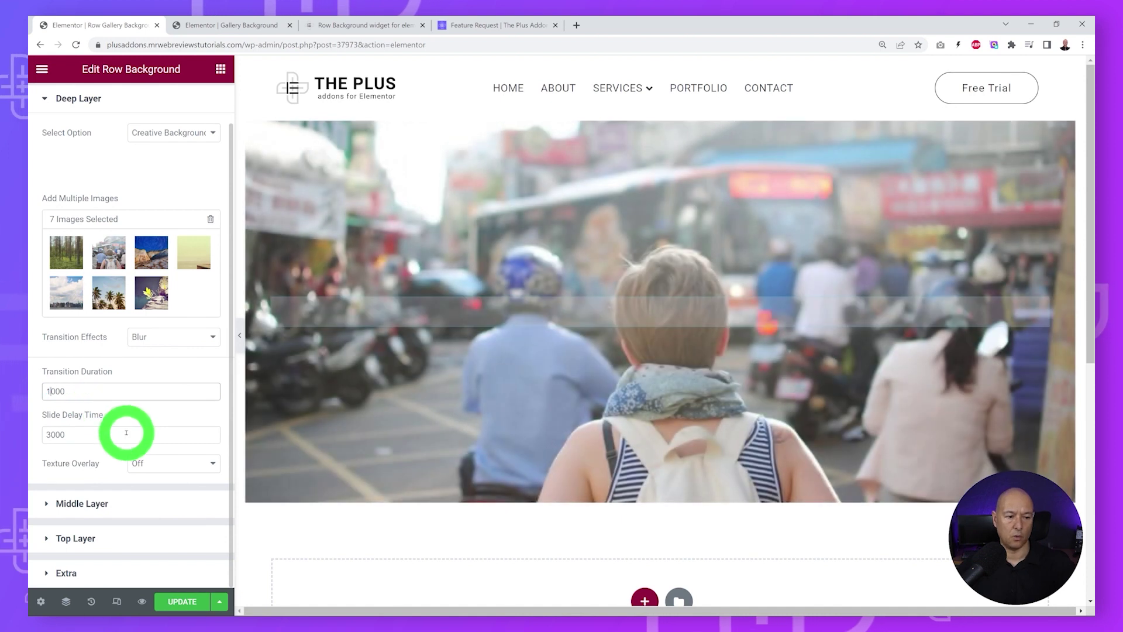
text(1)
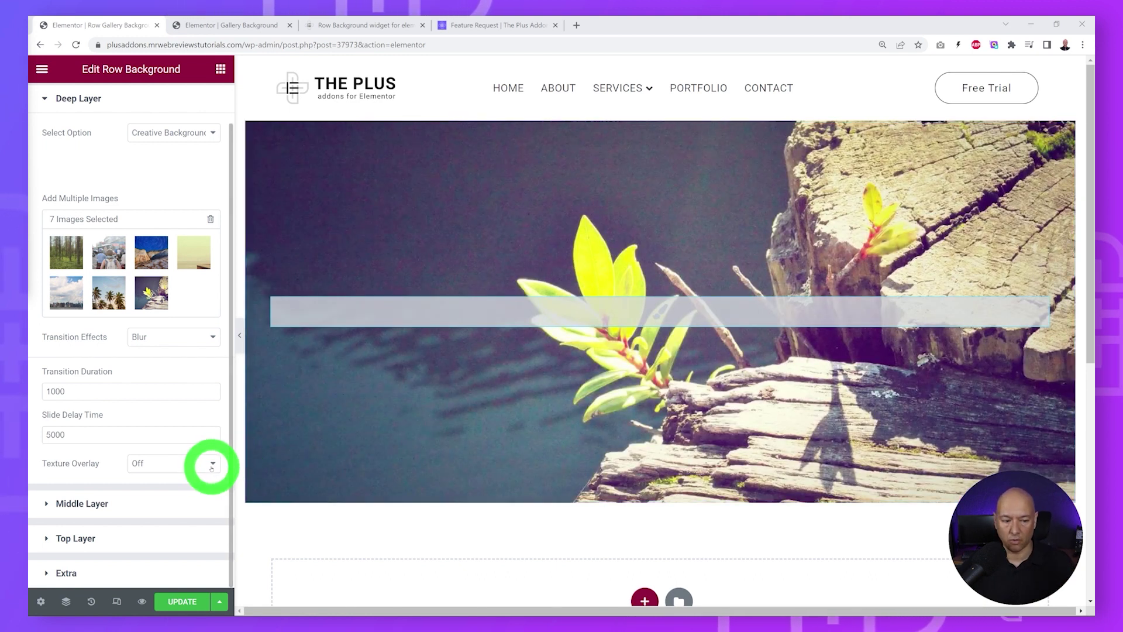
Step: Preview texture overlay Styles 1 through 4 on the gallery background
click(212, 463)
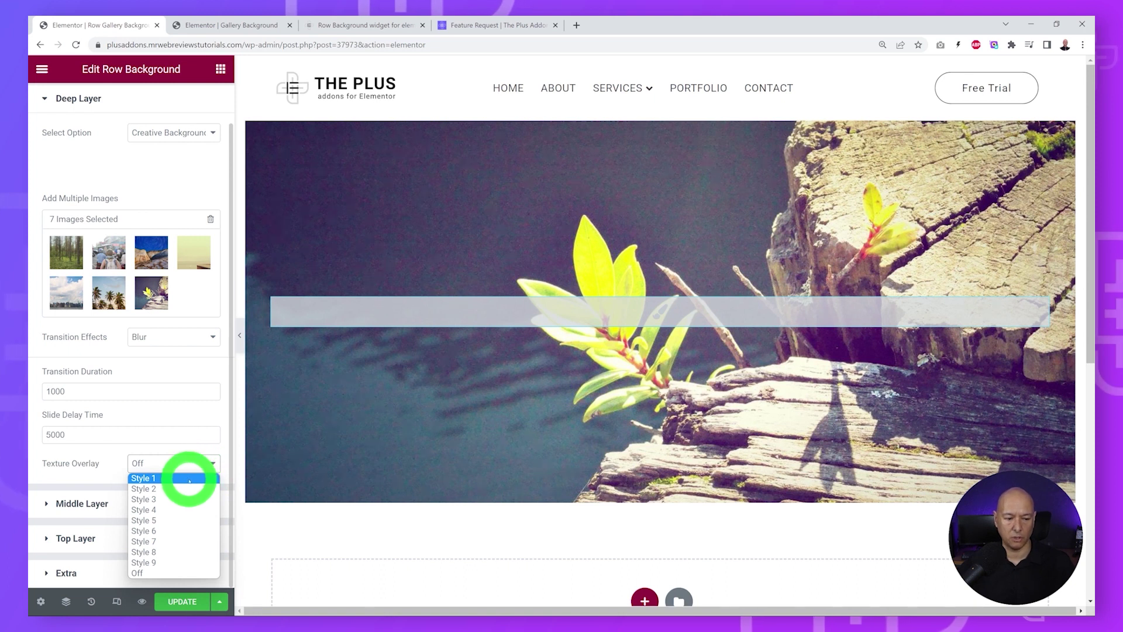
click(189, 480)
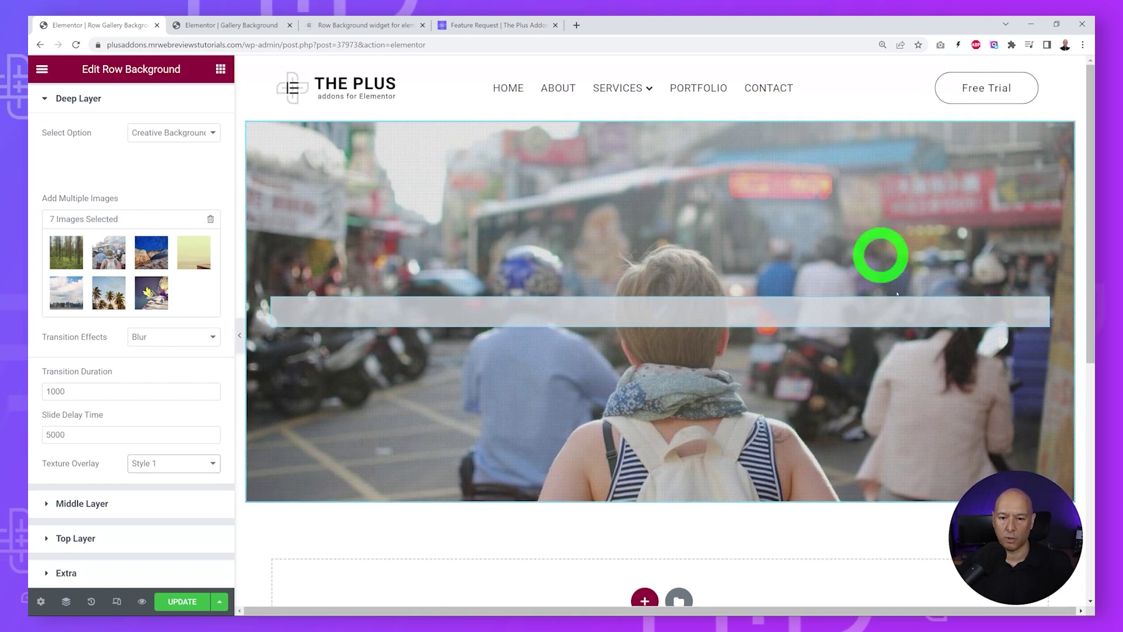
click(198, 462)
click(171, 482)
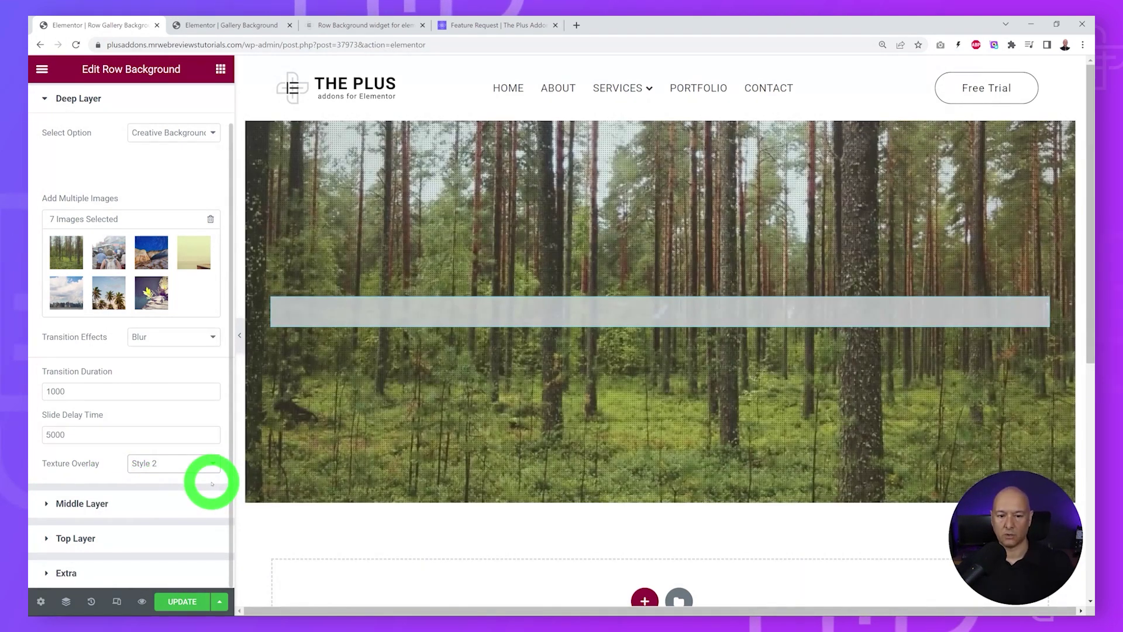
click(211, 465)
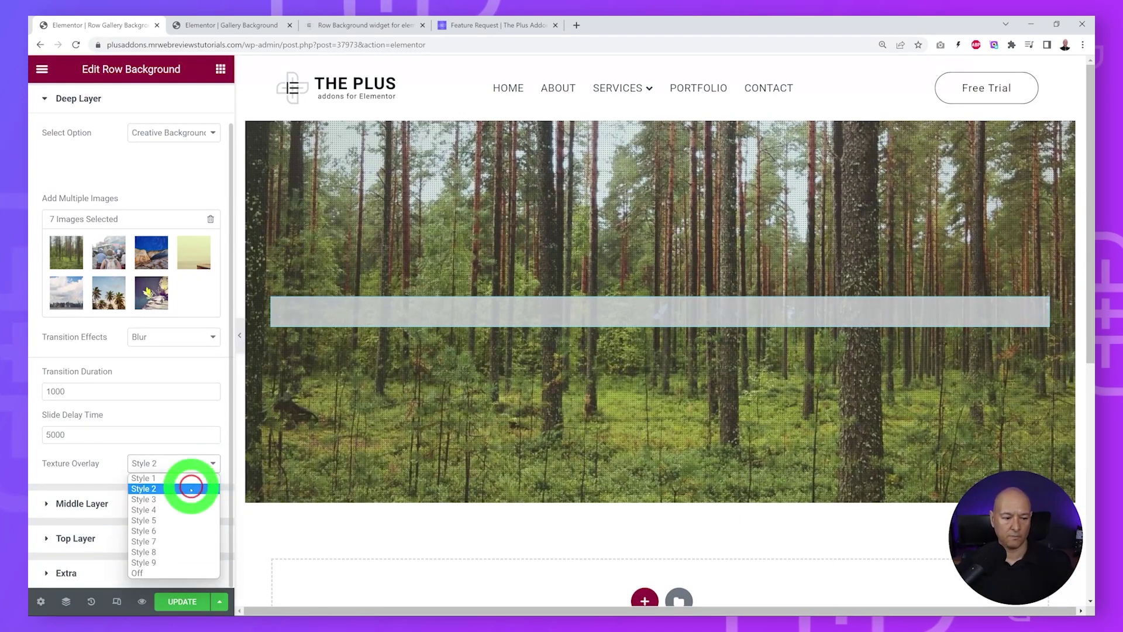
click(176, 496)
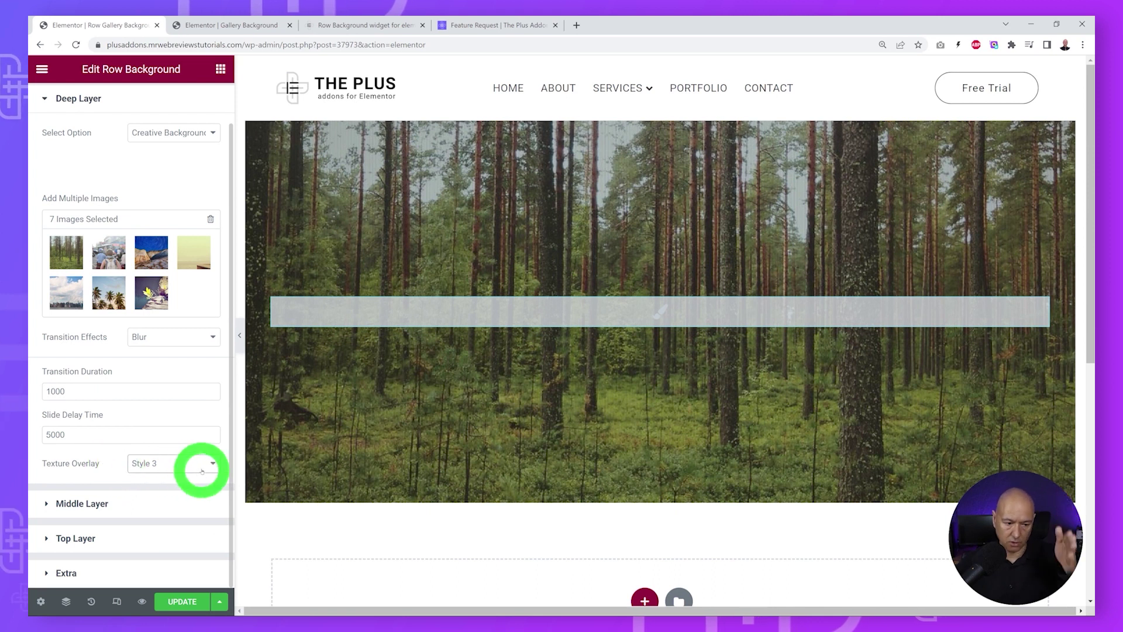
click(196, 463)
click(179, 510)
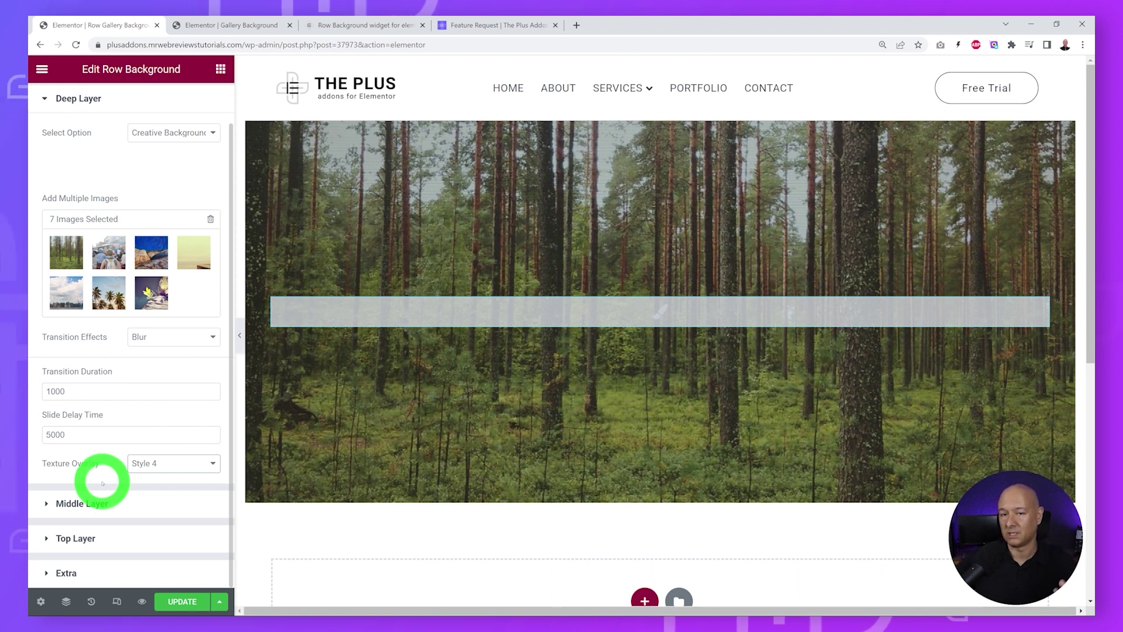
Step: Try texture overlay Style 6, then turn the texture overlay Off
click(199, 462)
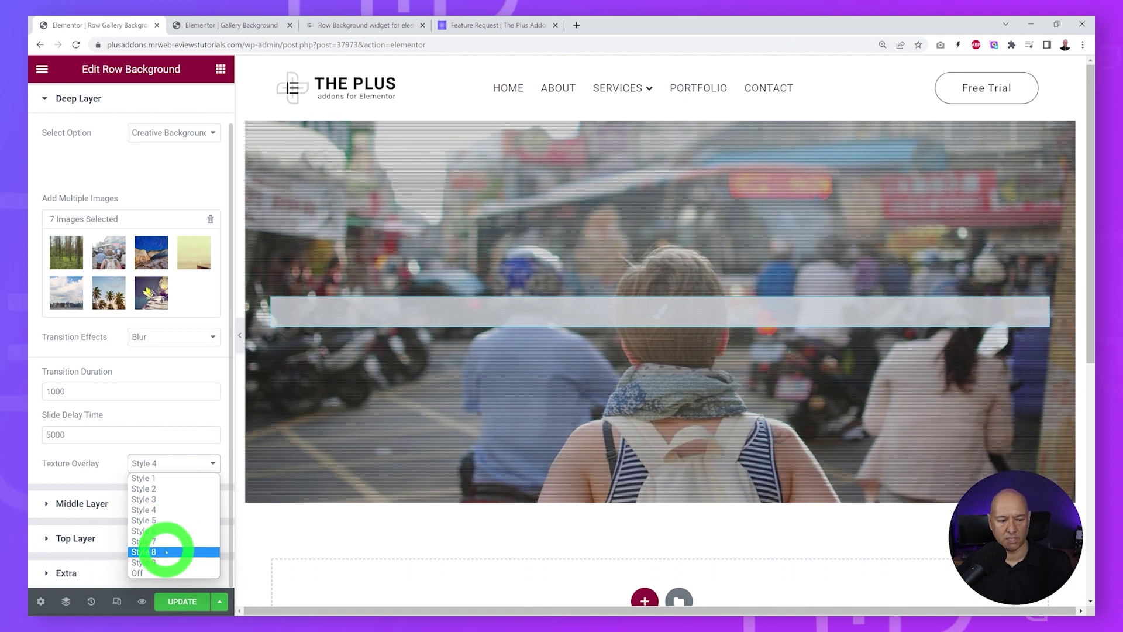
click(164, 531)
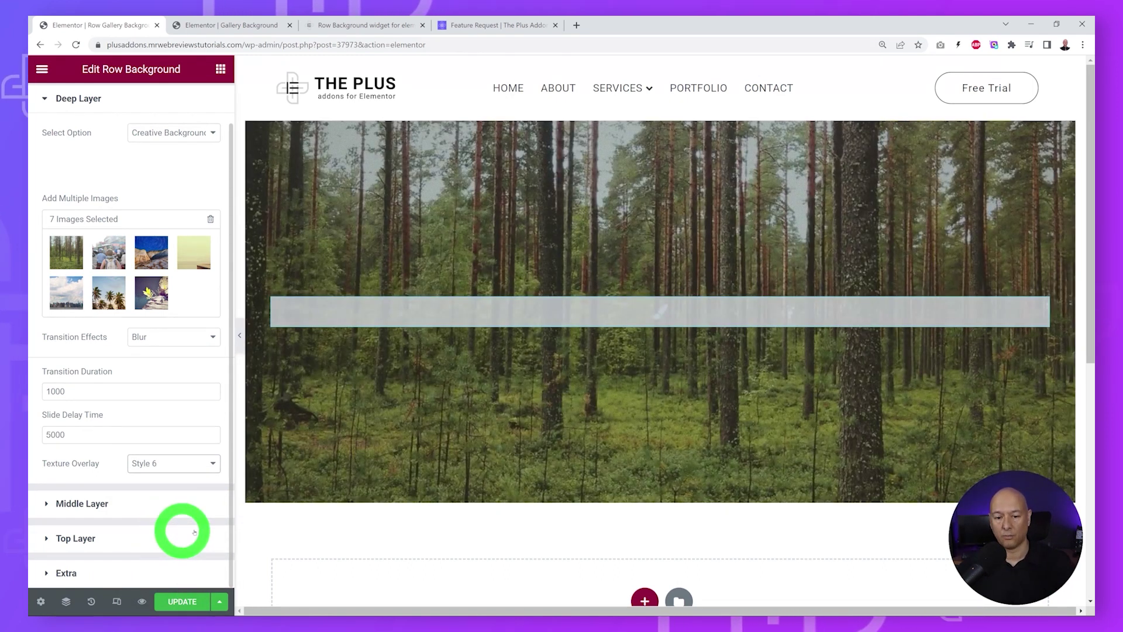
click(214, 465)
click(167, 539)
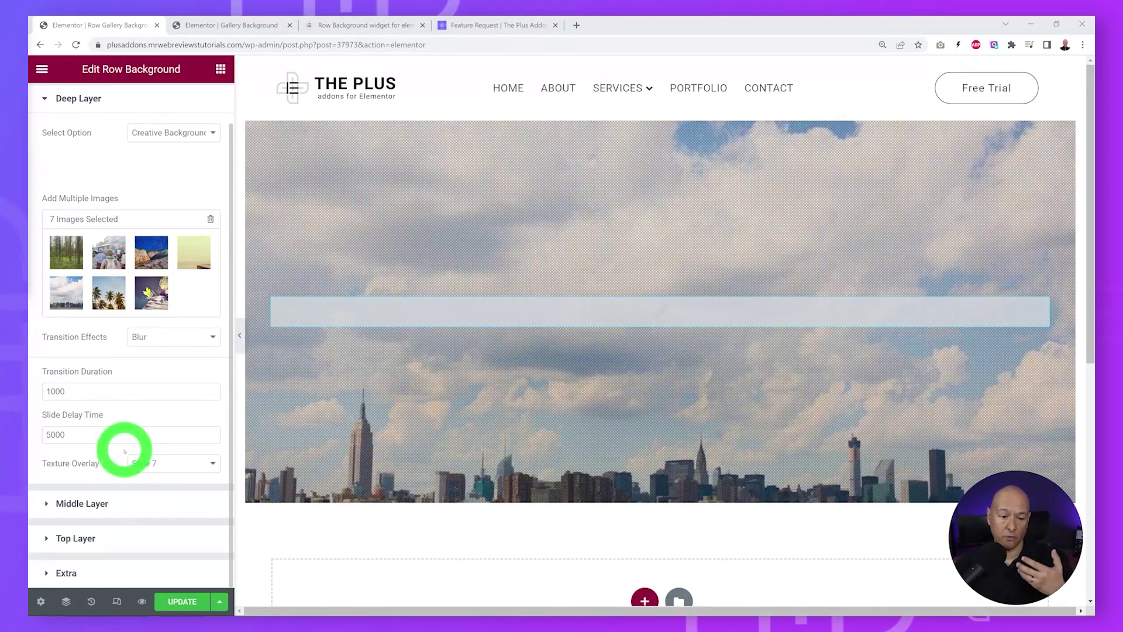
click(124, 451)
click(150, 571)
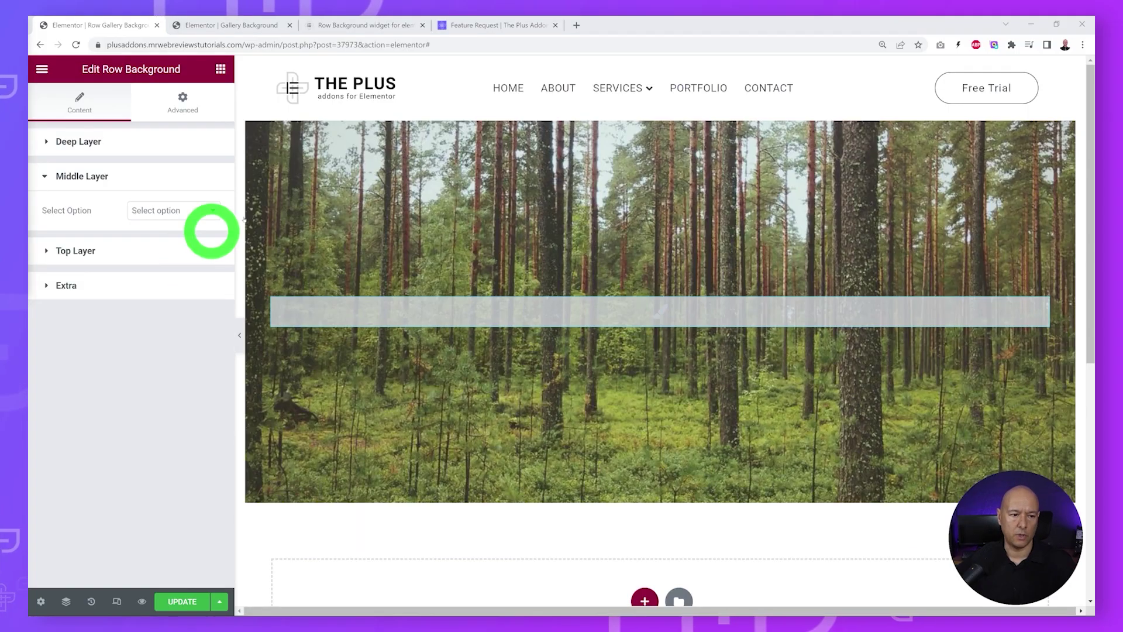
Step: Give the middle layer a Style 1 Canvas Effect with #212121, #ff5b5b and #4054b2 particles
click(213, 214)
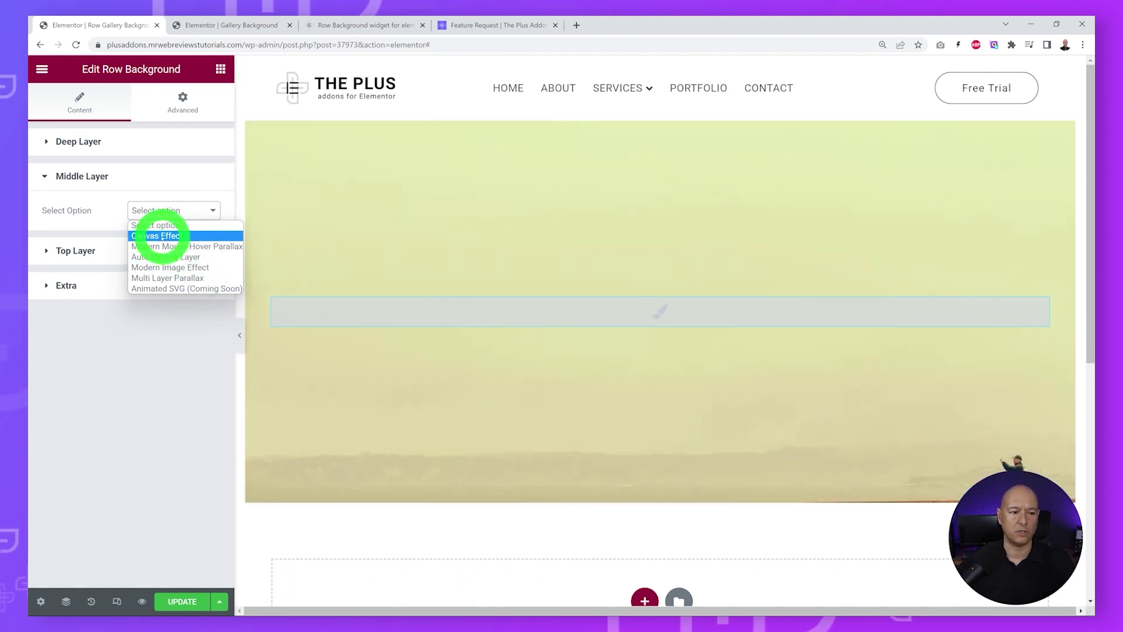
click(168, 236)
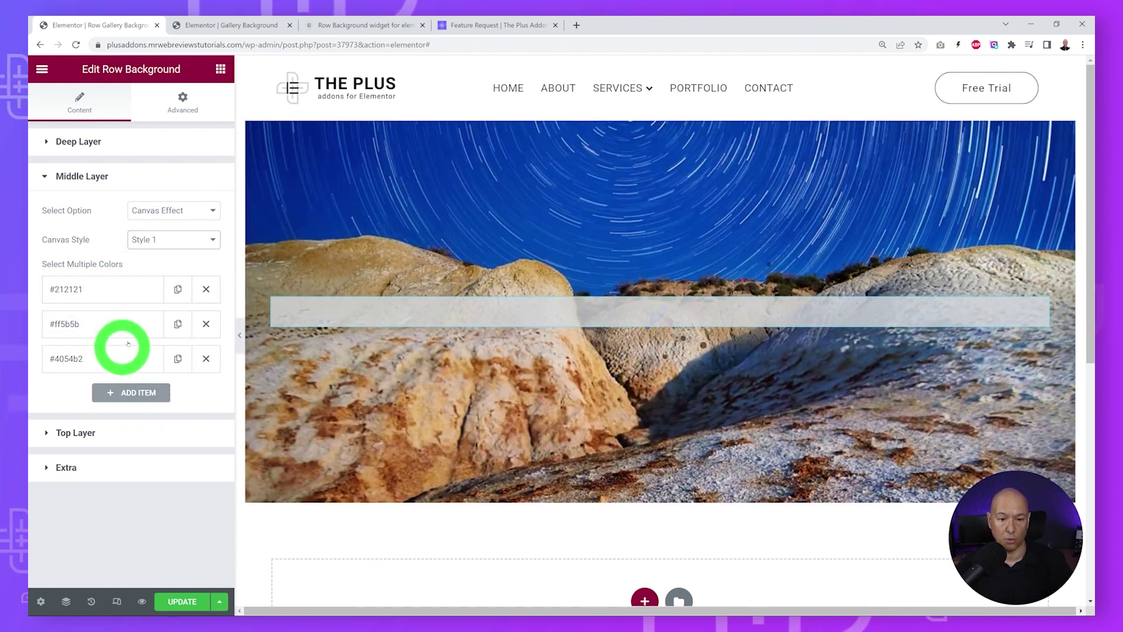
Step: Make the canvas particles white and switch the canvas from Style 4 to Style 7
click(214, 239)
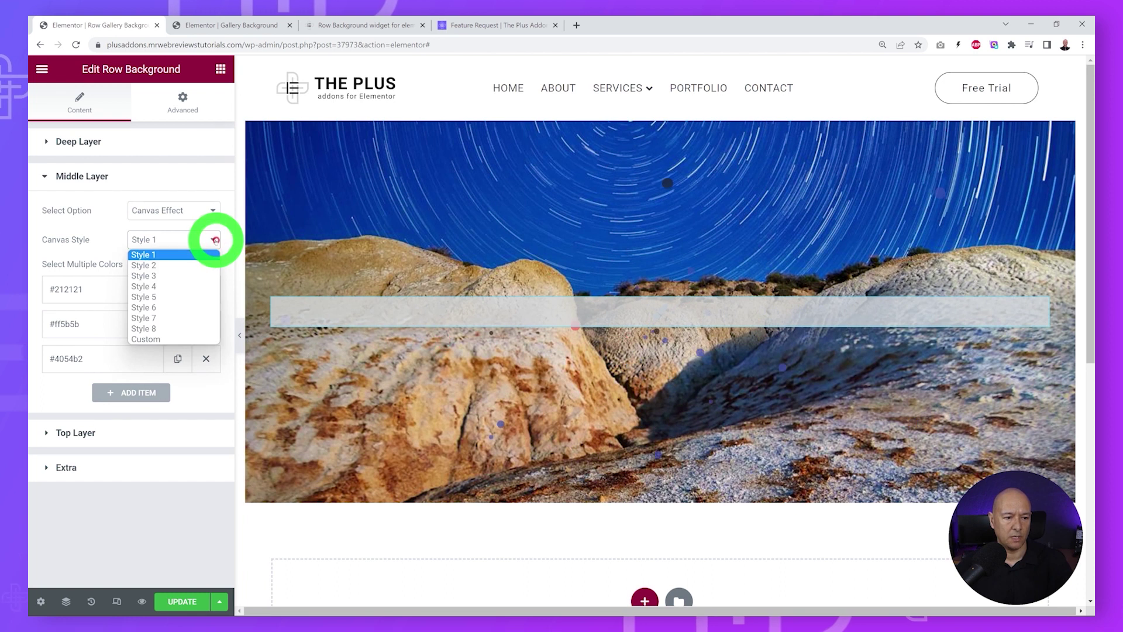
click(157, 286)
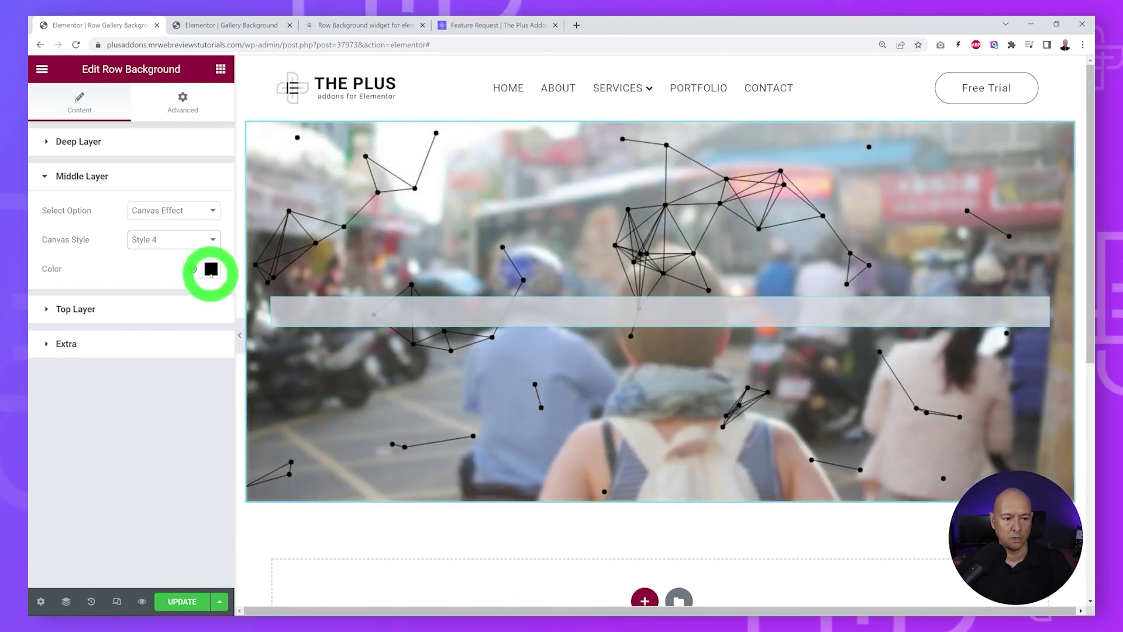
click(208, 272)
drag(63, 331, 35, 312)
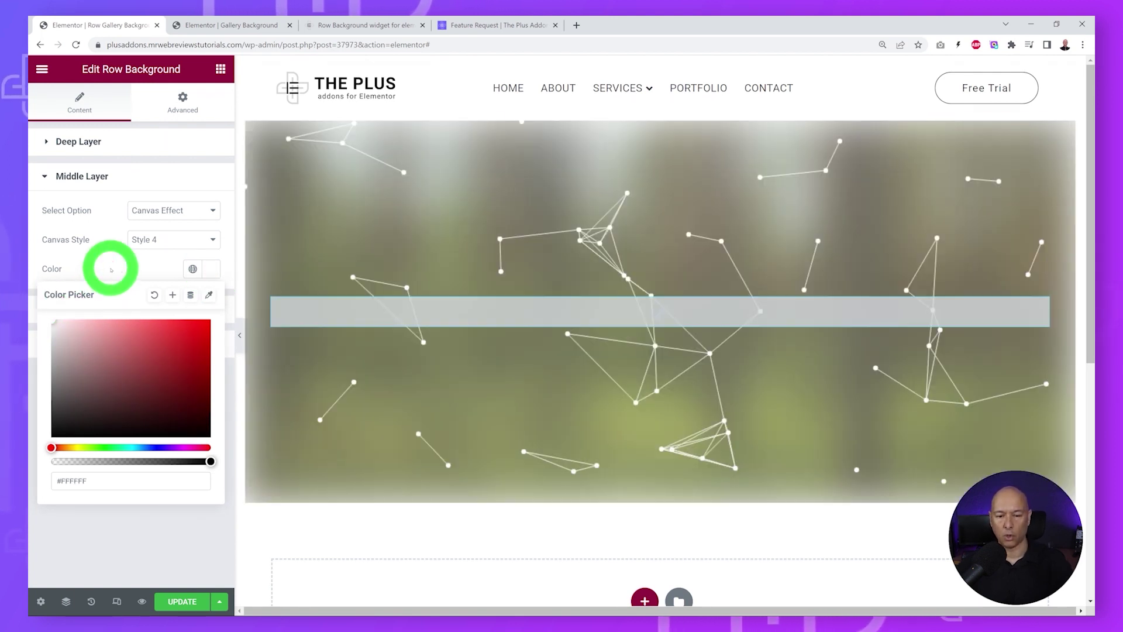
click(112, 270)
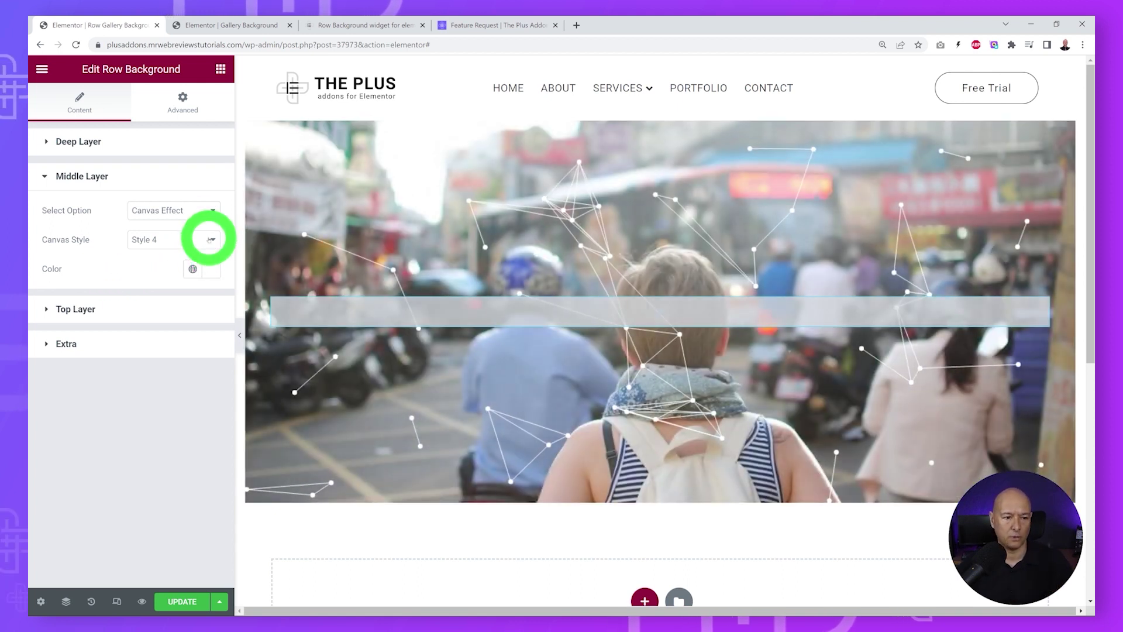
click(209, 239)
click(157, 316)
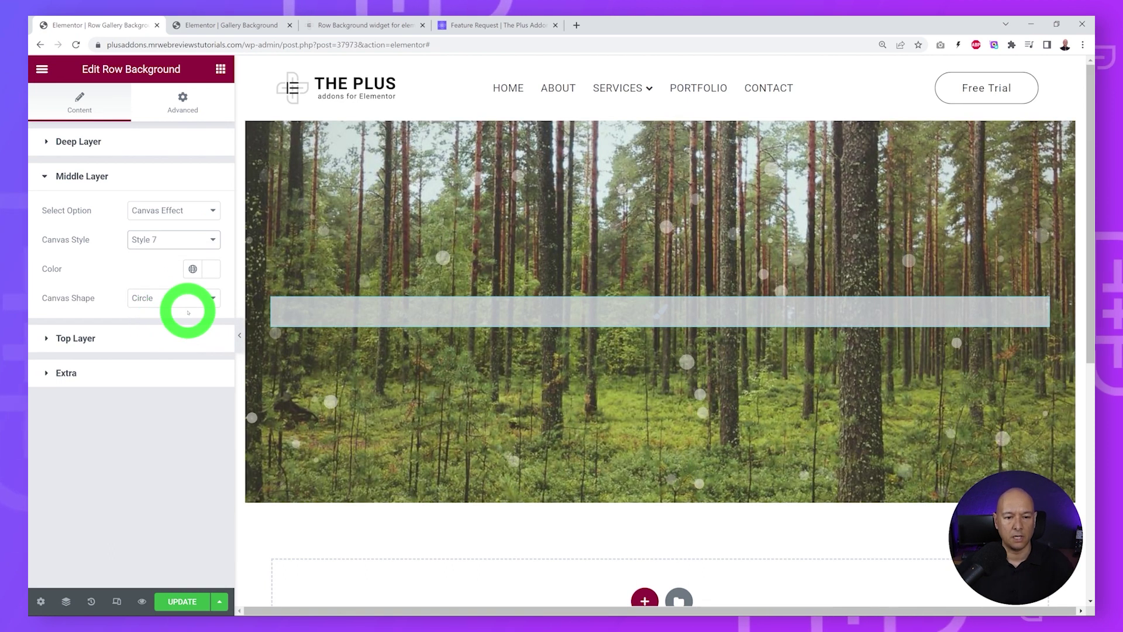
Step: Change the canvas particle shape to Star and the canvas style to Style 8
click(212, 298)
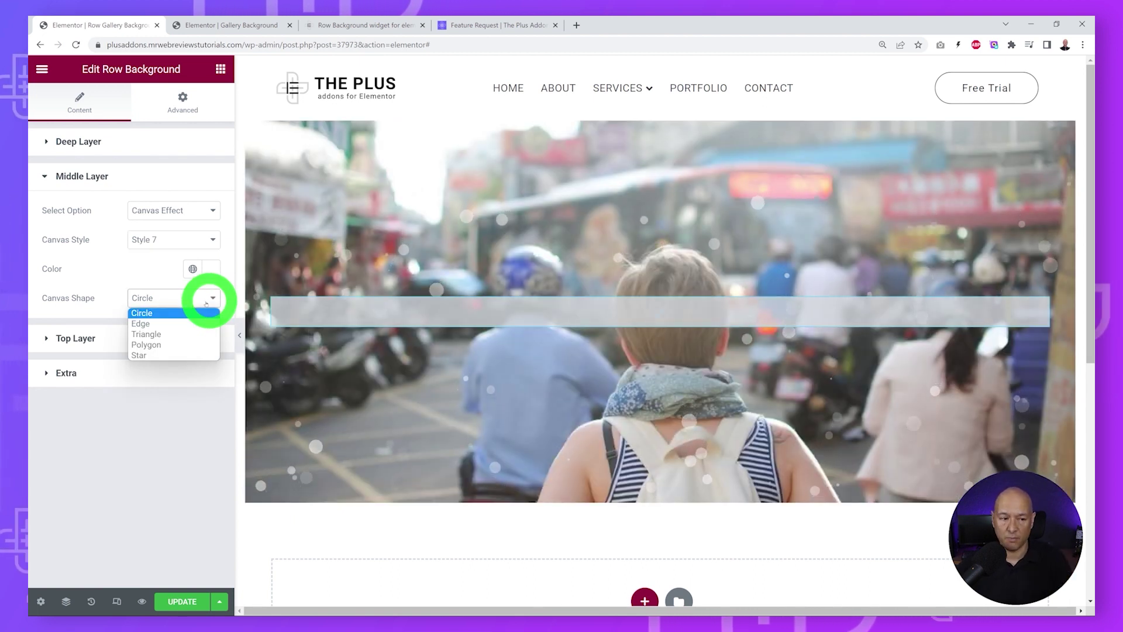
click(175, 355)
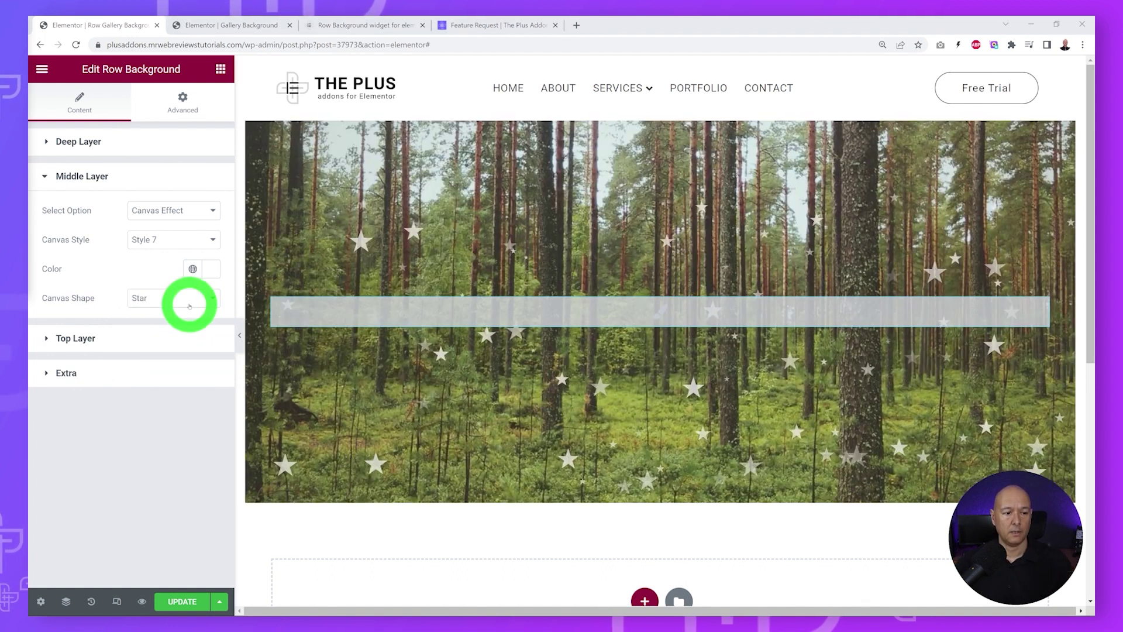
click(212, 240)
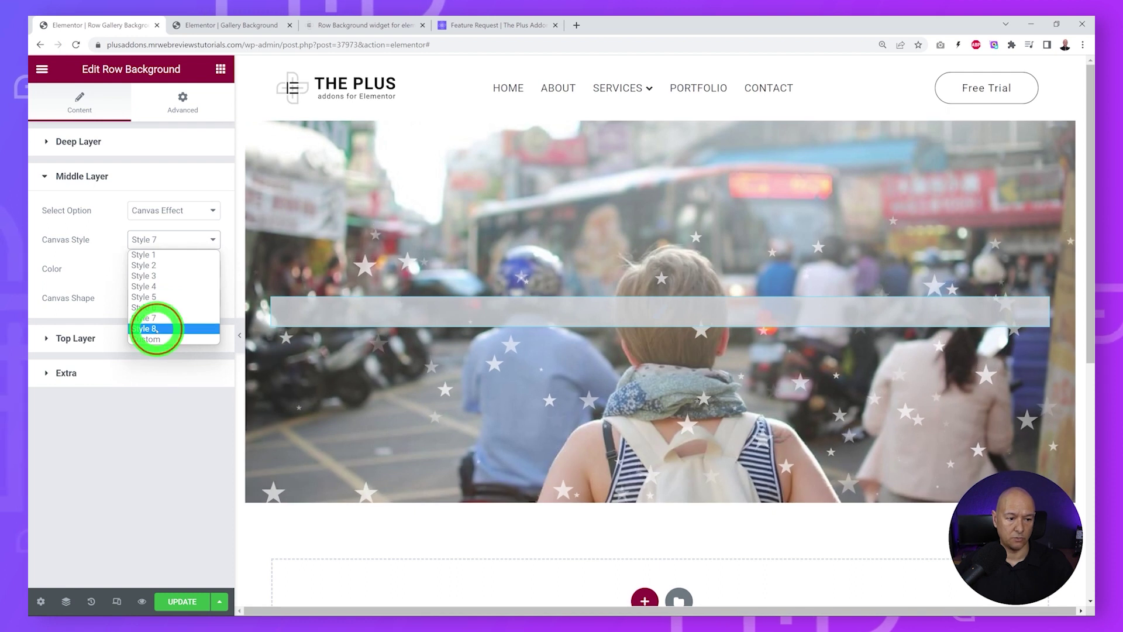
click(157, 329)
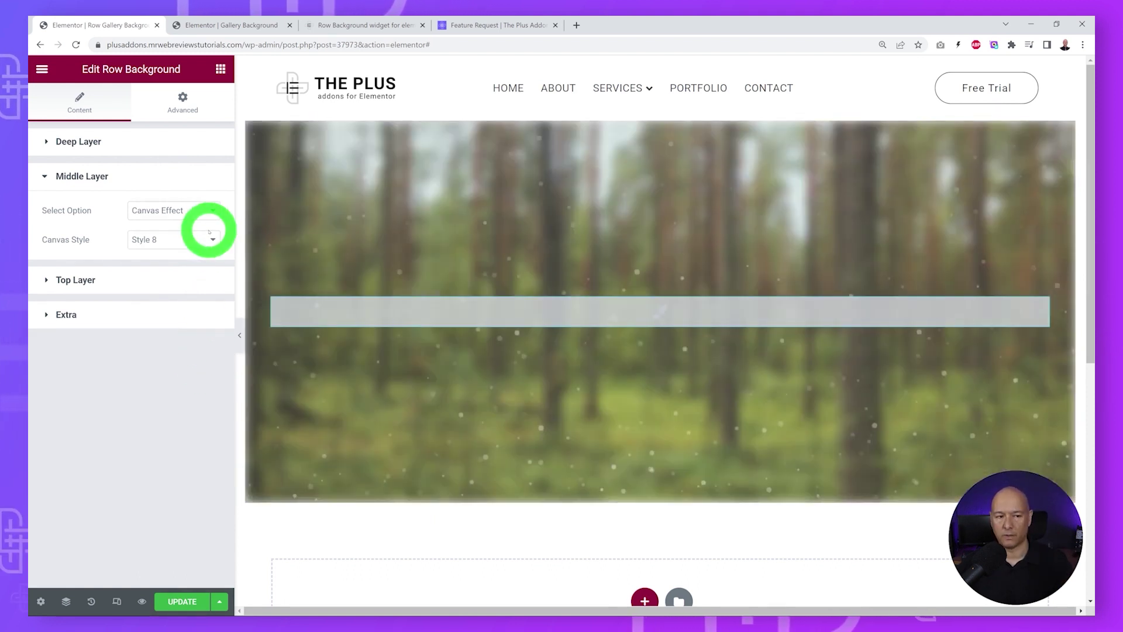
Step: Remove the middle layer's canvas effect and give the top layer a Solid Color overlay
click(211, 210)
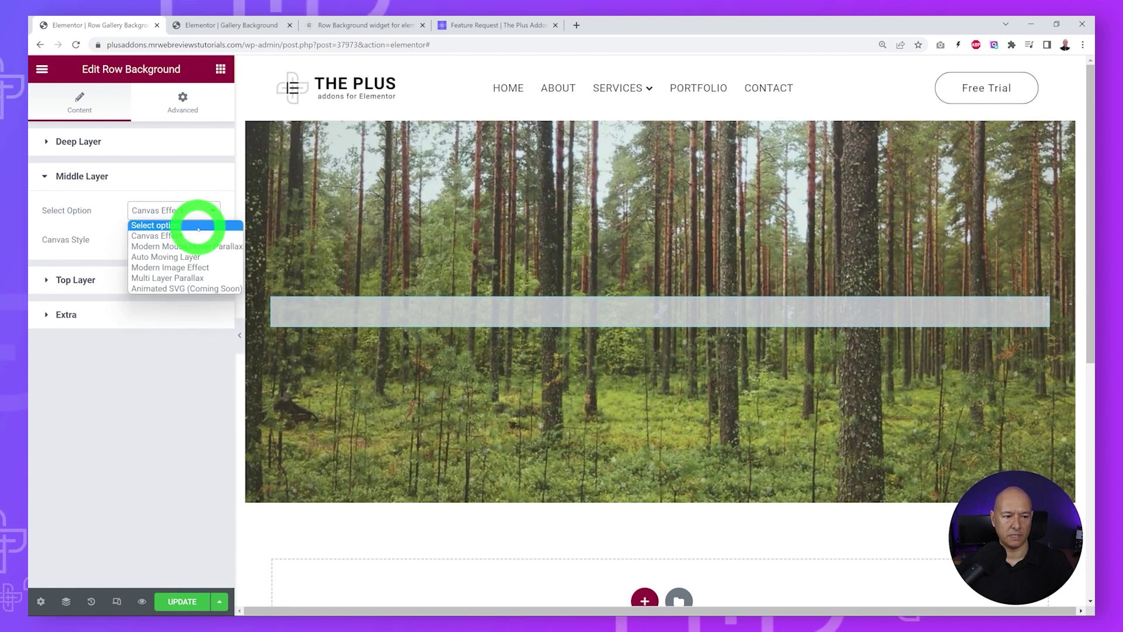
click(197, 225)
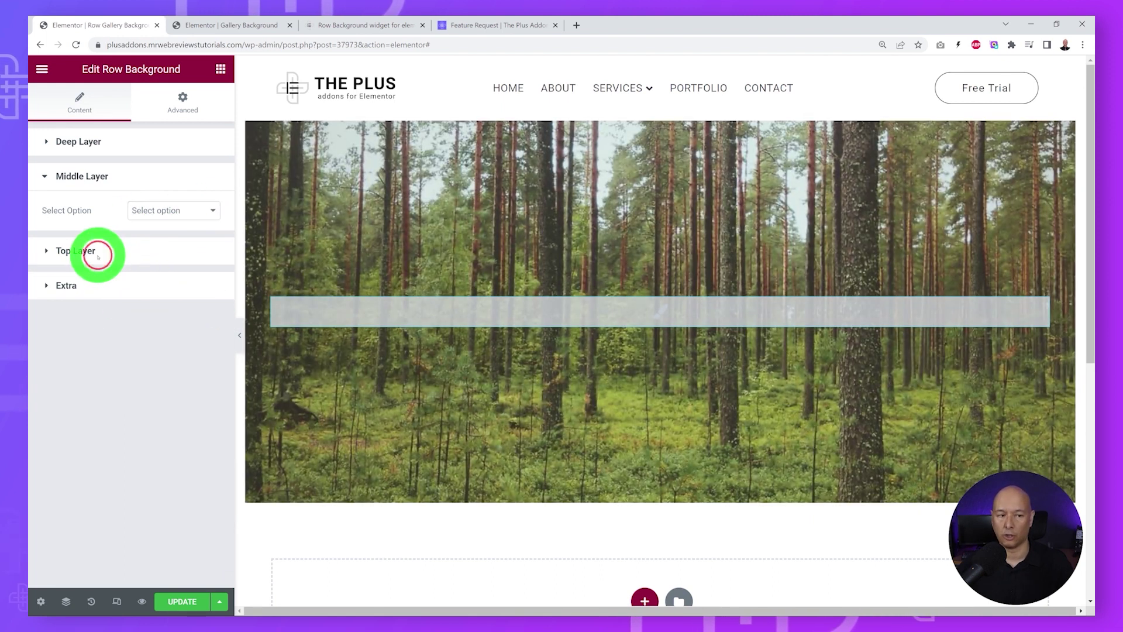
click(98, 256)
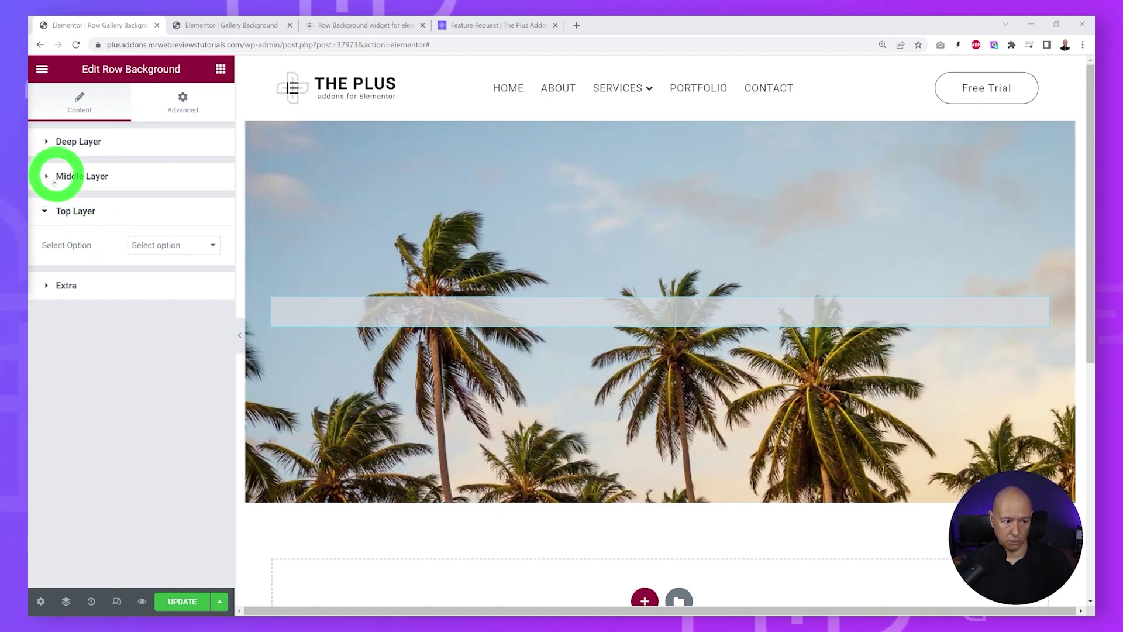
click(213, 245)
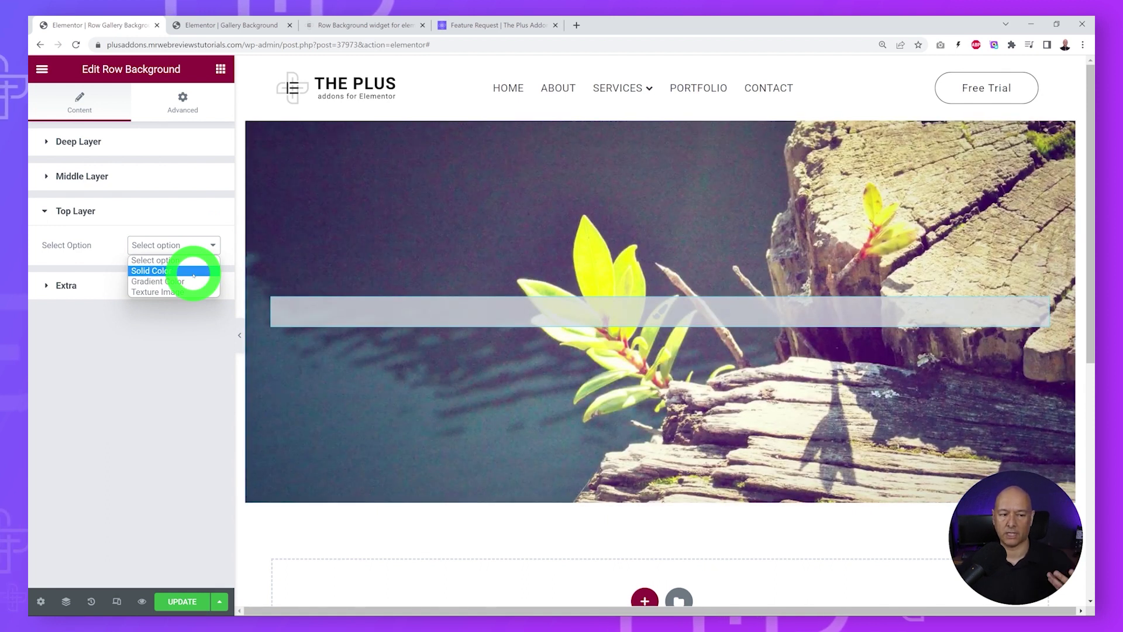
click(182, 273)
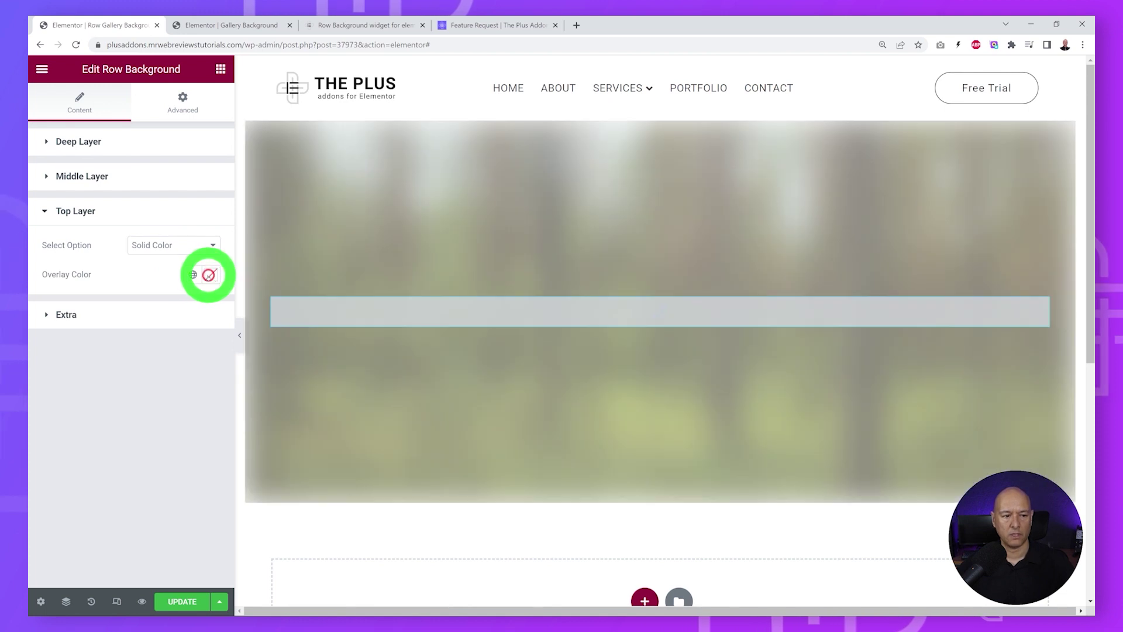
Step: Set the top-layer overlay colour to pink #FF9191 at about 60% opacity
click(209, 274)
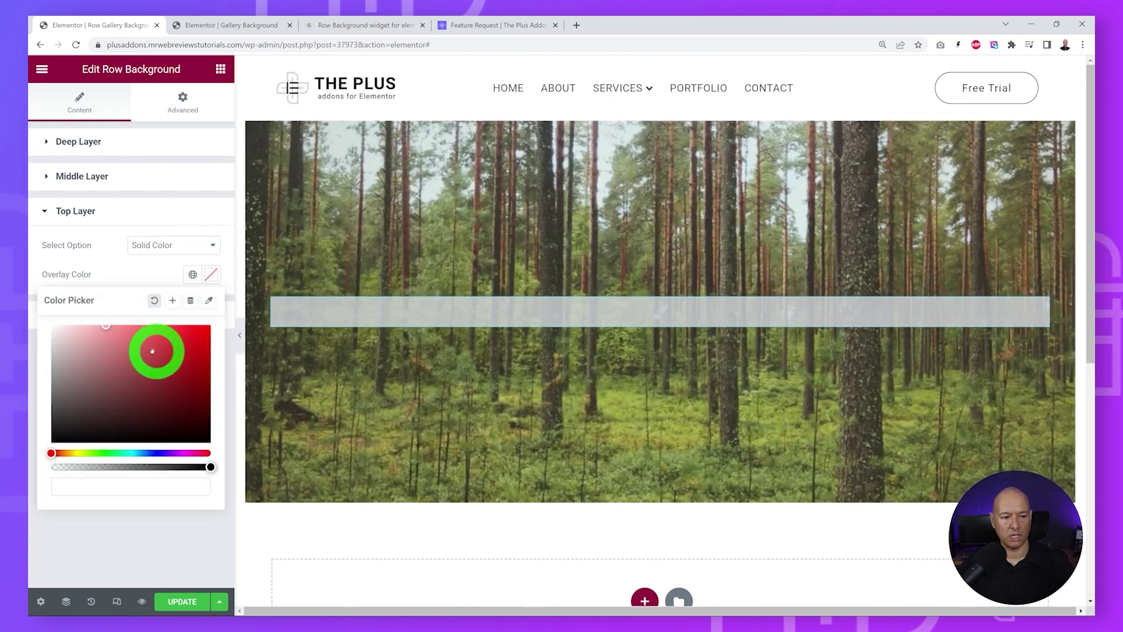
drag(156, 351, 119, 319)
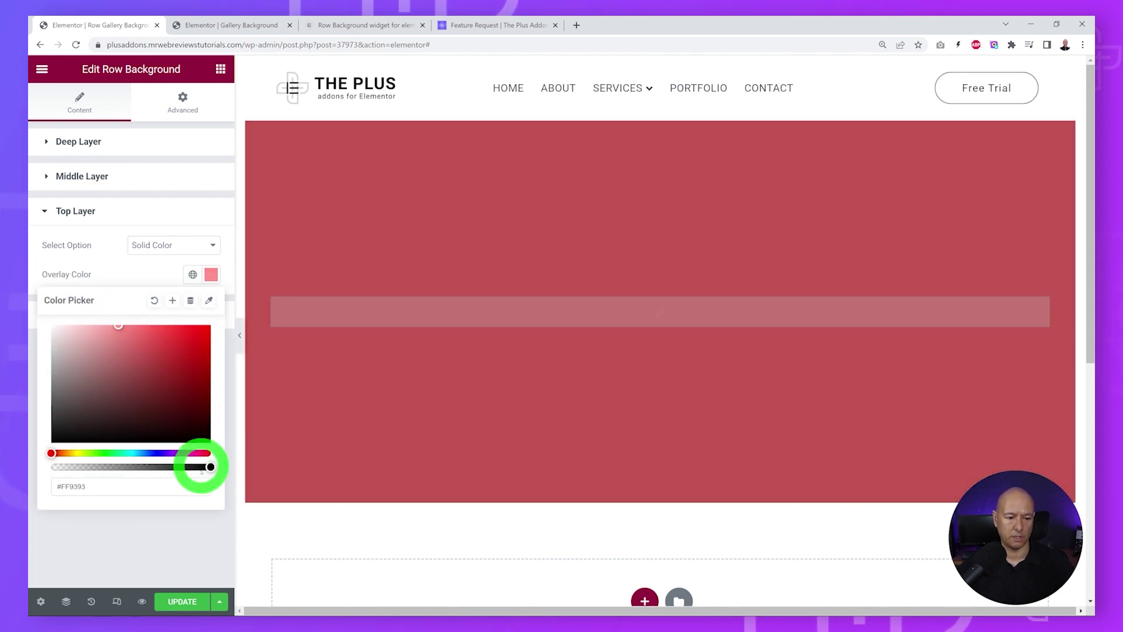
click(211, 466)
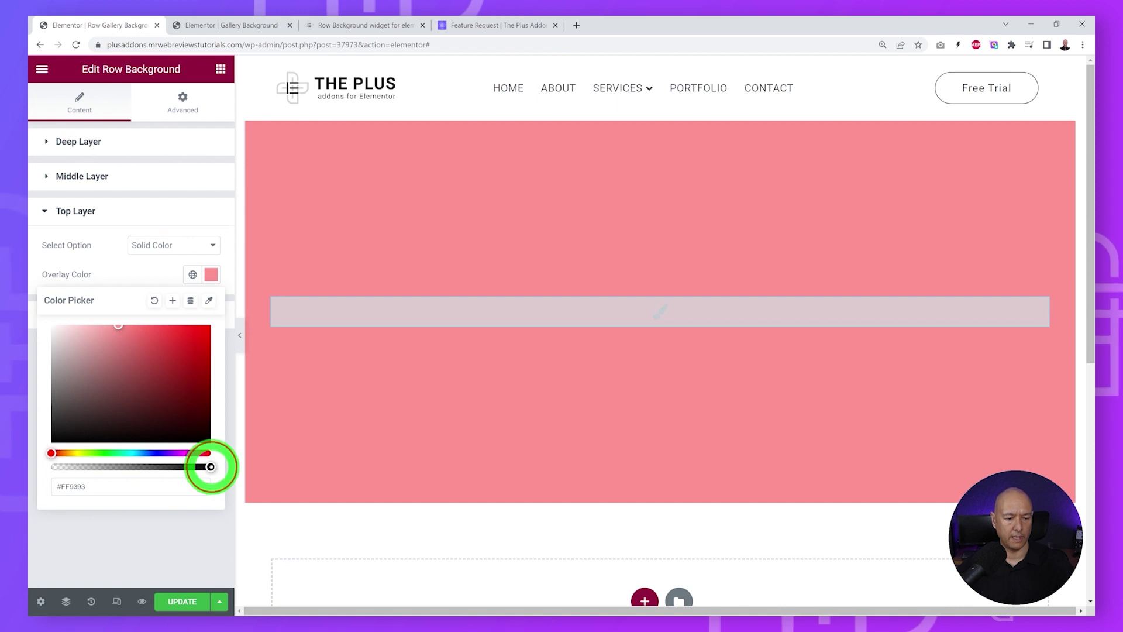
drag(211, 467, 131, 470)
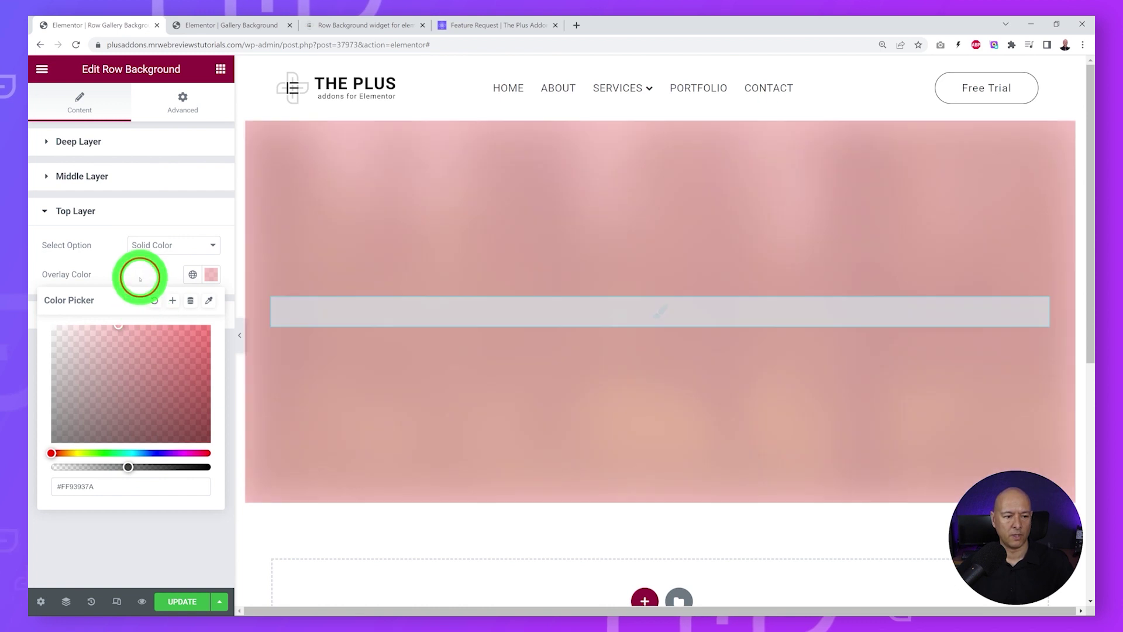
click(138, 275)
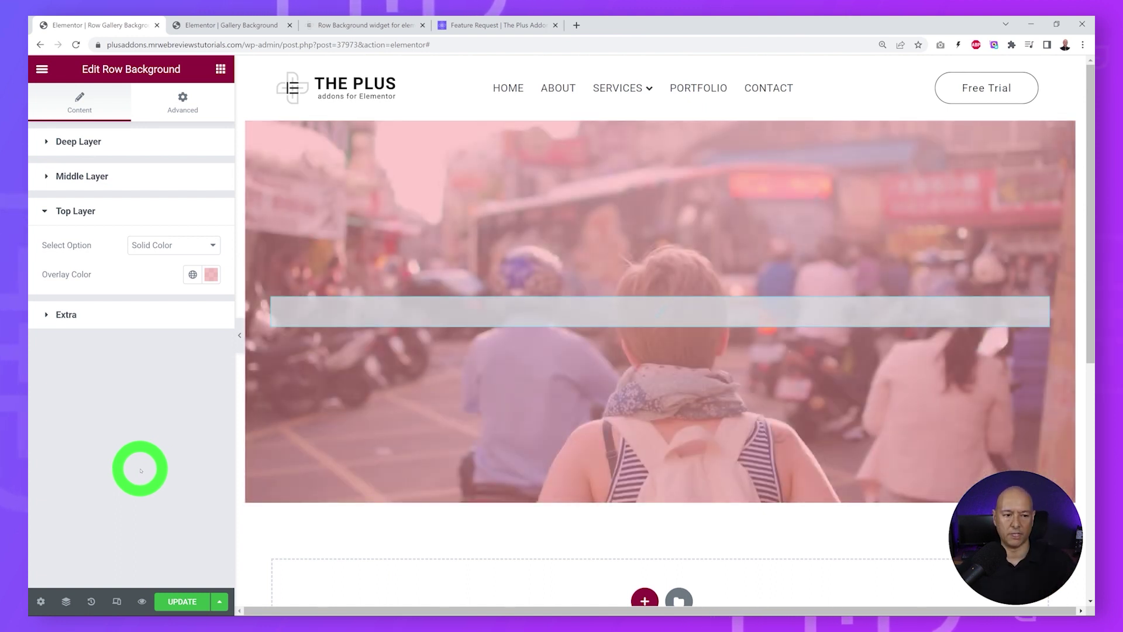
click(211, 244)
Step: Switch the top layer to a Gradient Color overlay with translucent orange and cyan colours
click(177, 284)
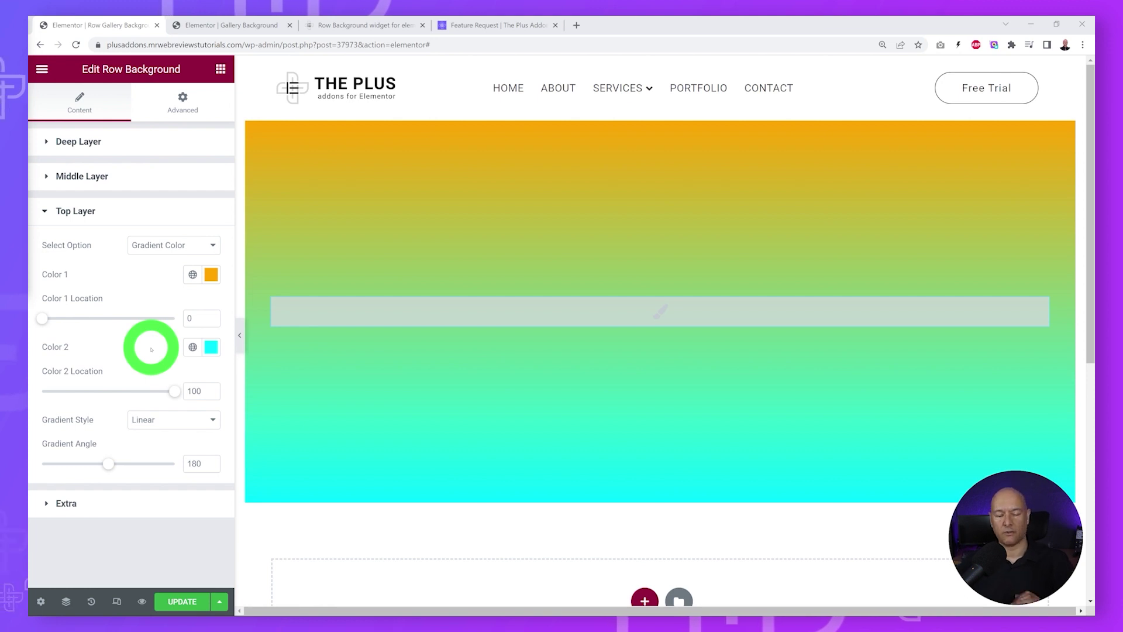
click(211, 274)
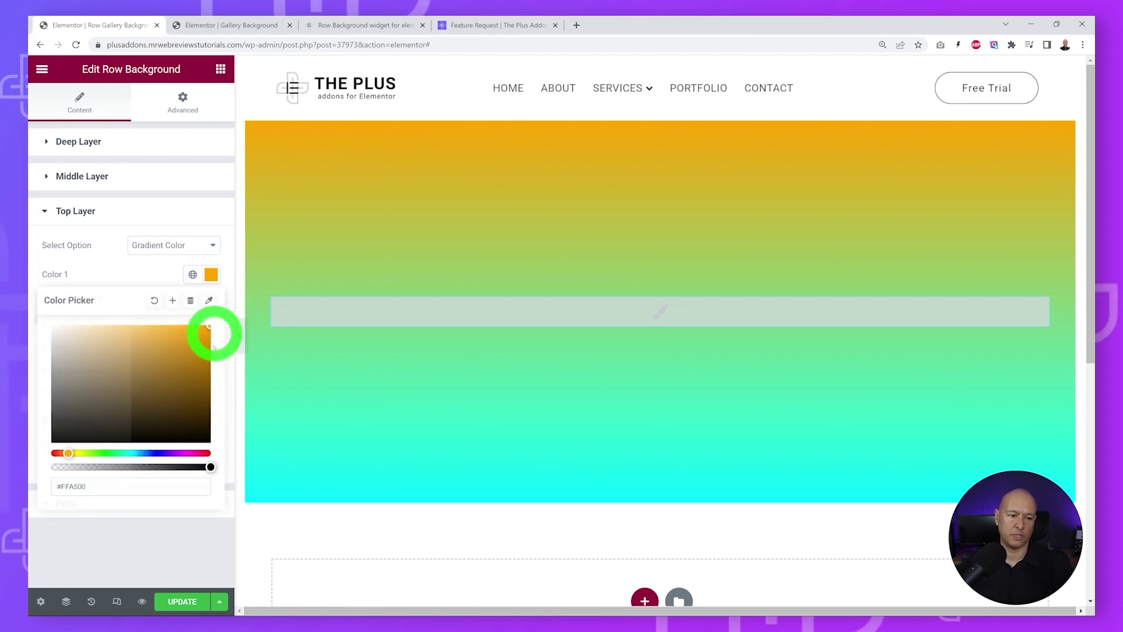
drag(210, 466, 131, 466)
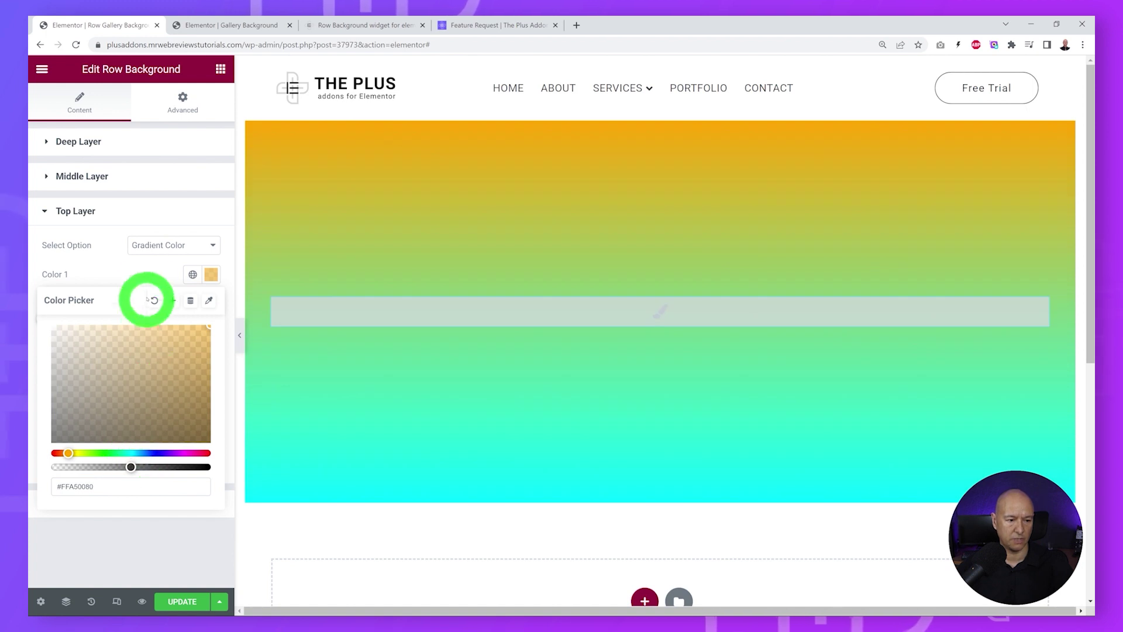
click(151, 274)
click(210, 348)
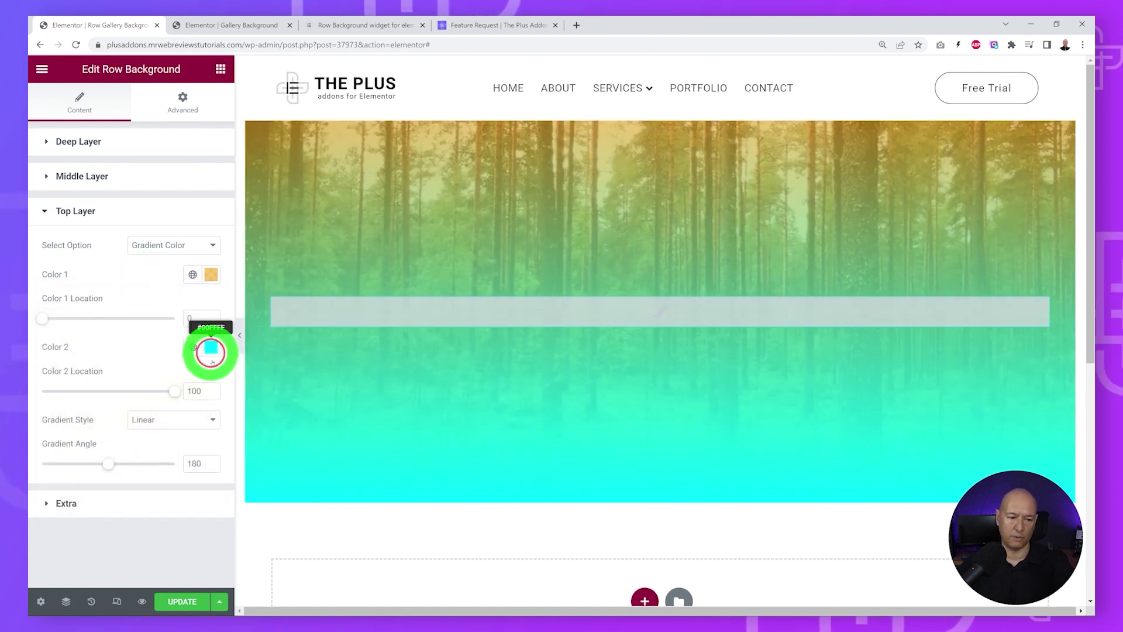
drag(208, 539, 131, 539)
click(55, 273)
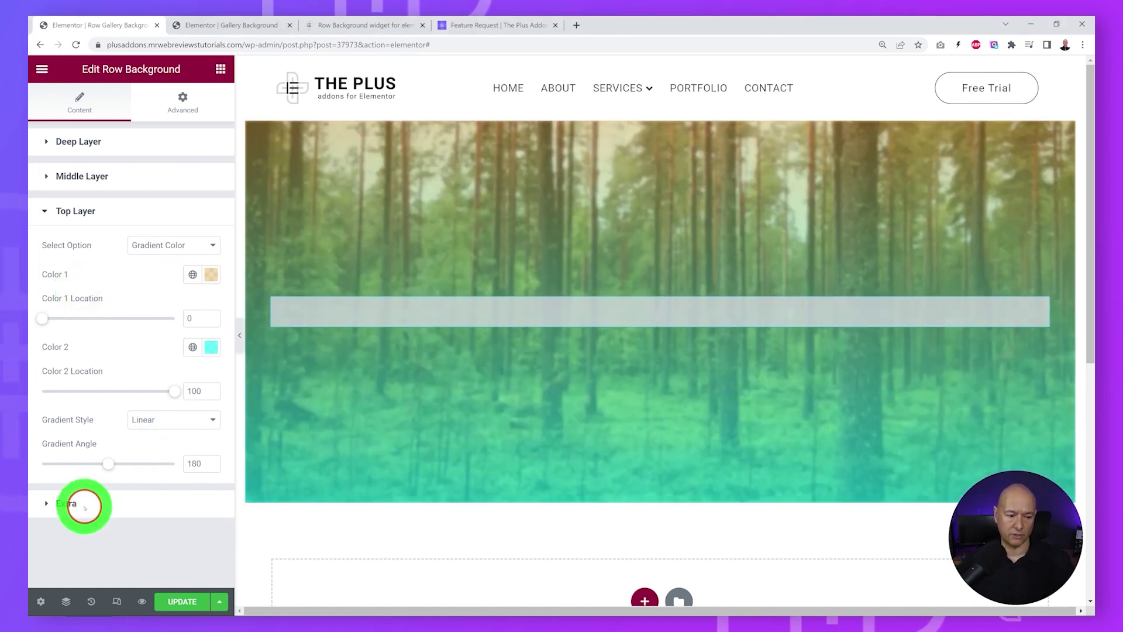
Step: Expand the row's Extra settings to reveal Overflow Hidden Section
click(85, 507)
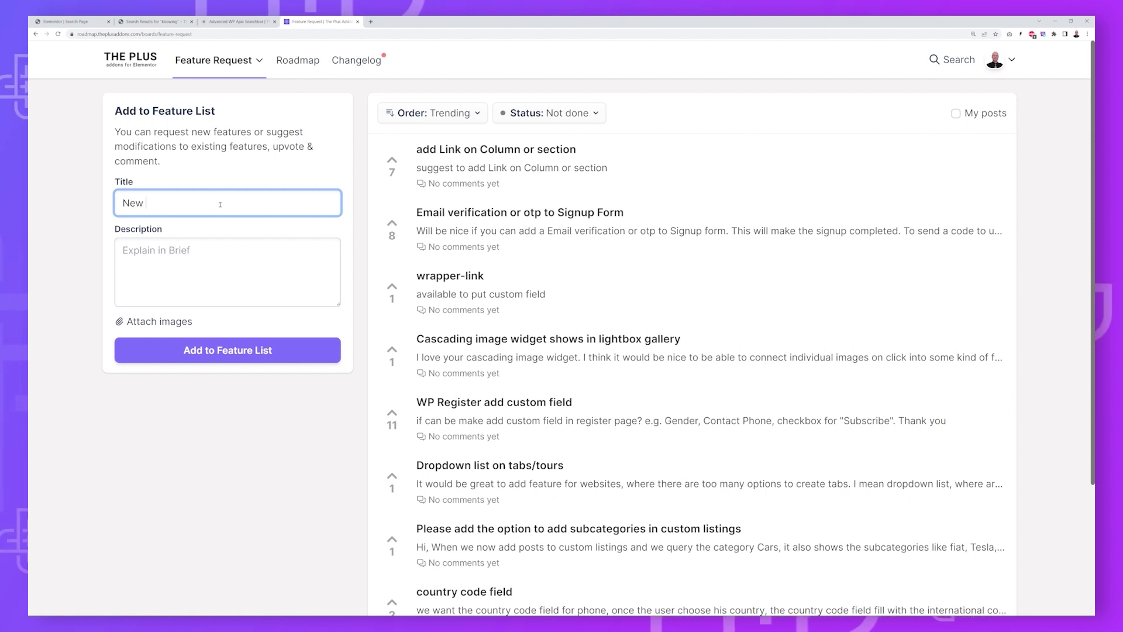
Step: Move to the Description field of the 'New feature' request form
click(219, 250)
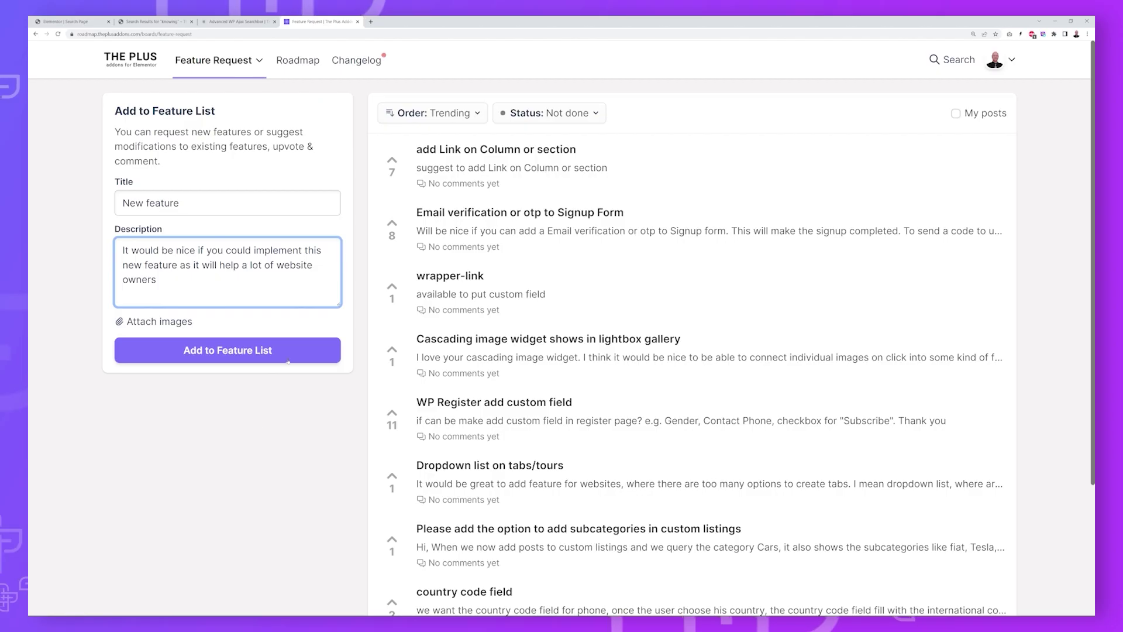